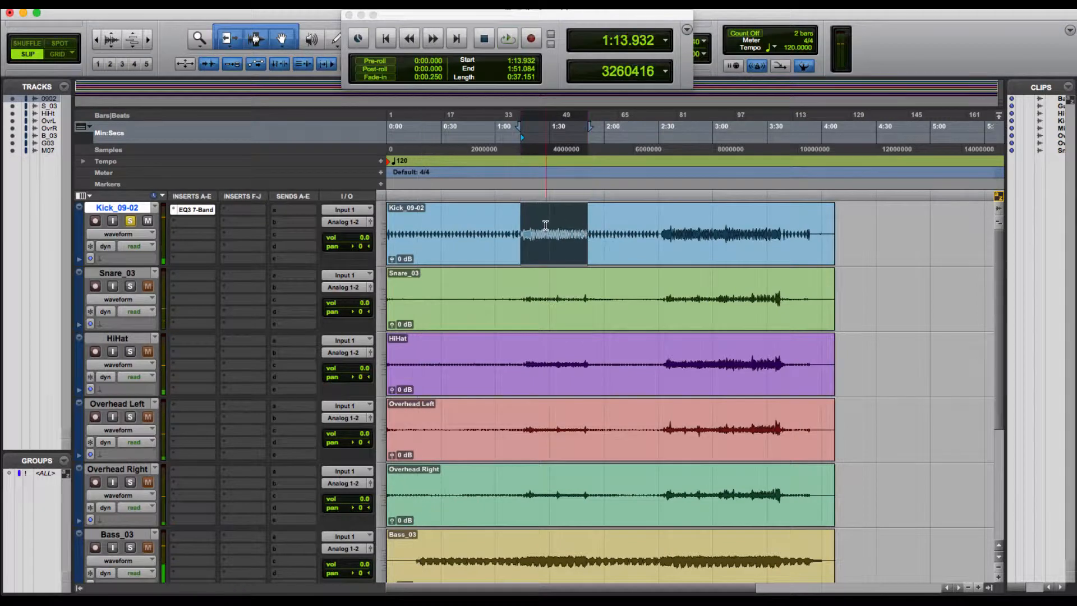
# Select and play the Kick_09-02 track from about 1:13.6 to 1:51.5, and move the transport window down over the tracks
pyautogui.click(547, 230)
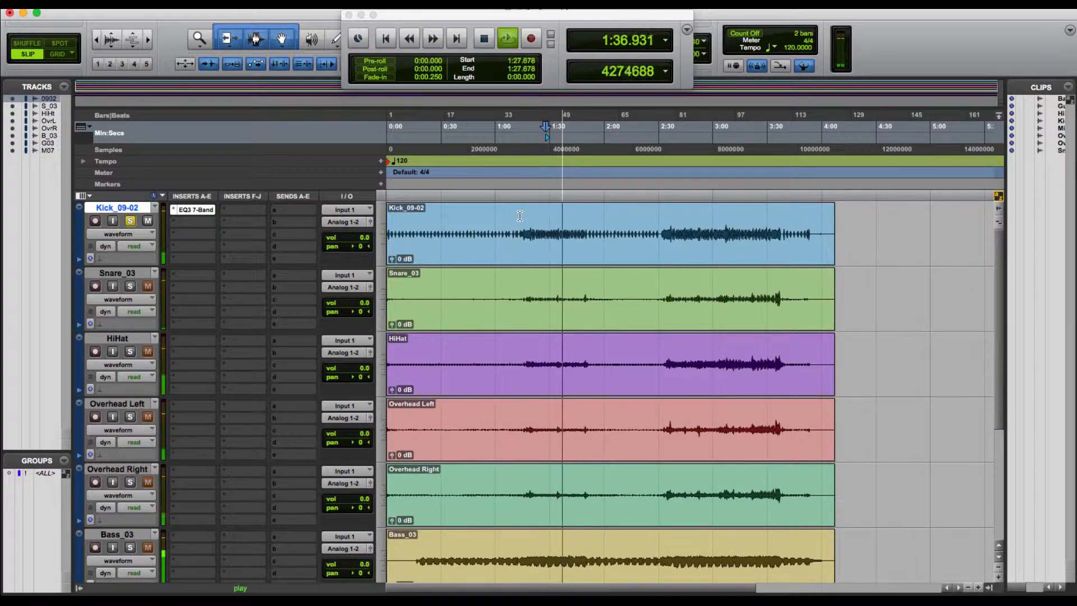
pyautogui.moveTo(522, 216); pyautogui.dragTo(588, 219)
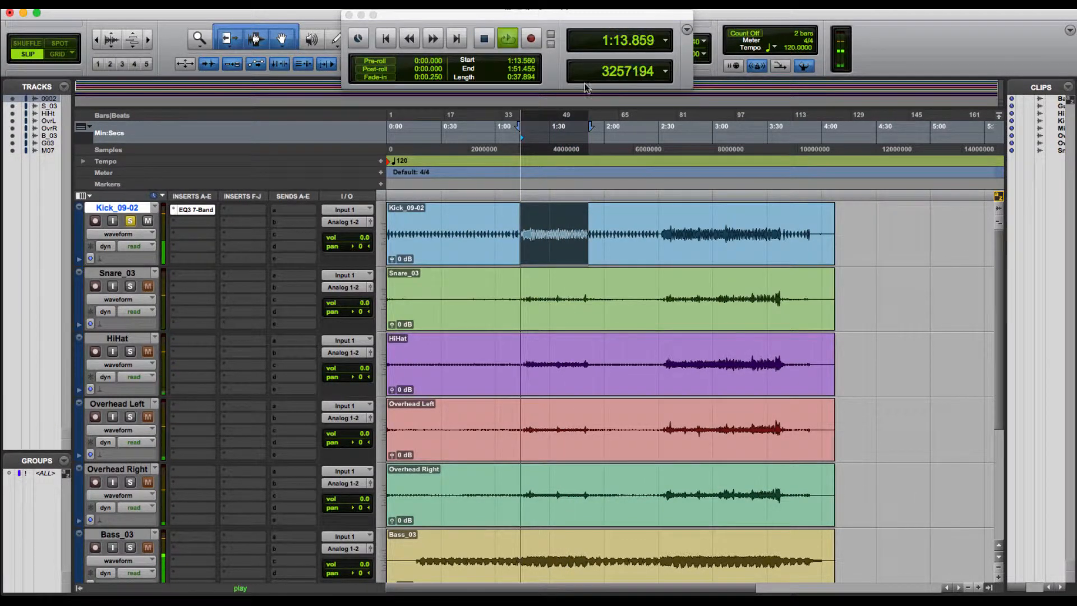
pyautogui.moveTo(544, 19); pyautogui.dragTo(754, 254)
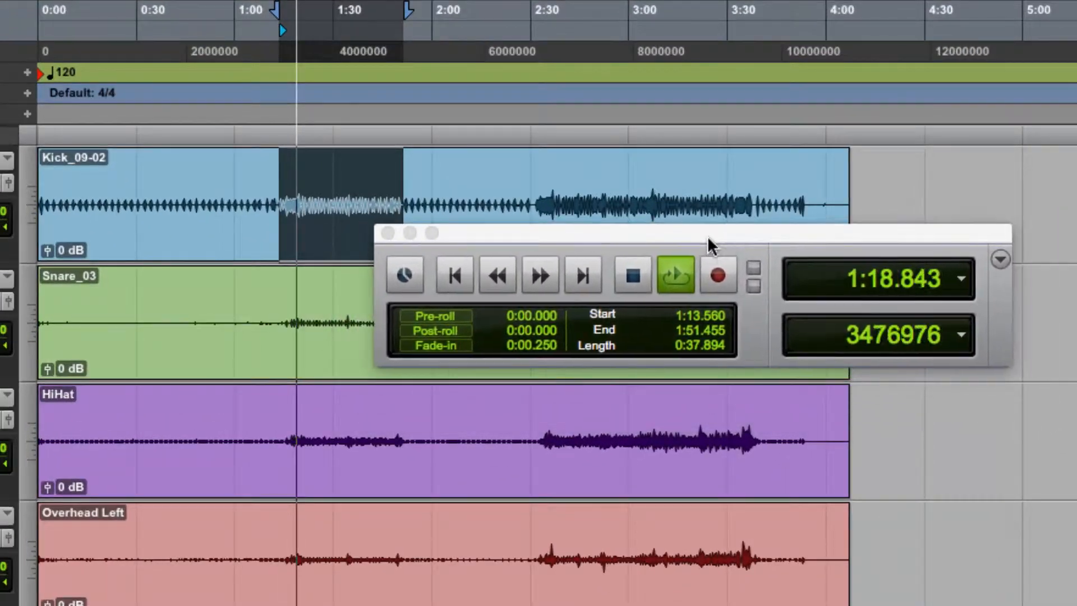
# Toggle loop playback off and back on, check the playback options, and play the selected kick section in a loop
pyautogui.click(678, 275)
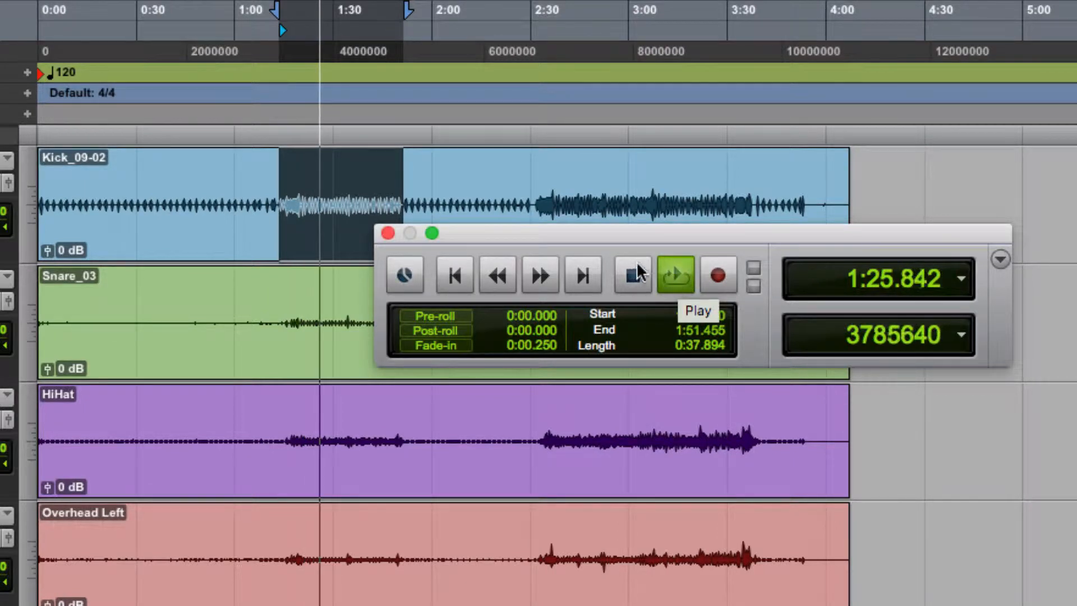
pyautogui.click(677, 280)
pyautogui.keyDown('ctrl'); pyautogui.click(681, 283); pyautogui.keyUp('ctrl')
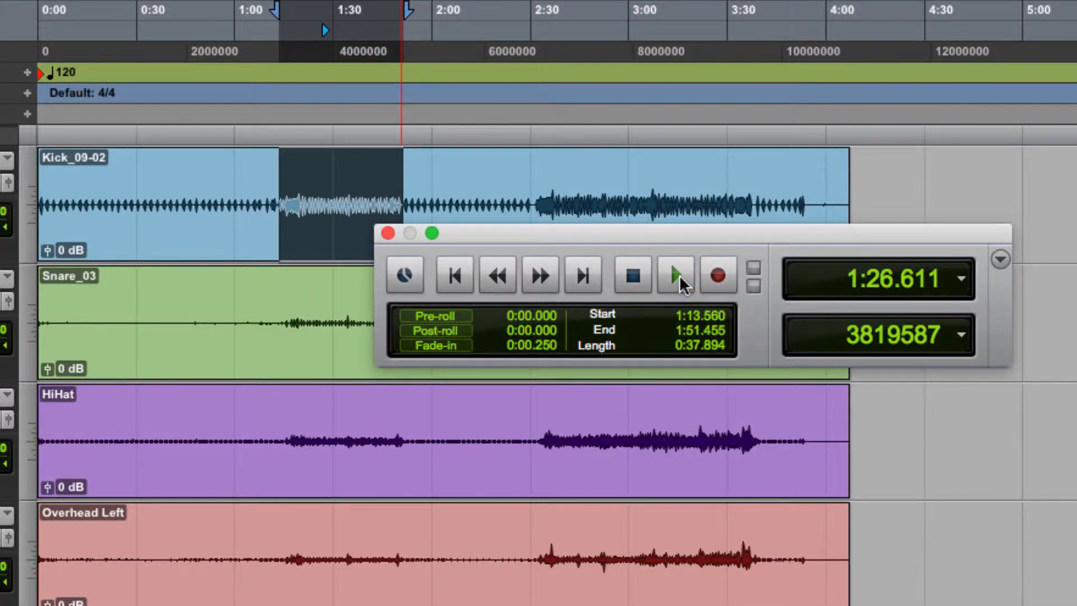
pyautogui.rightClick(677, 278)
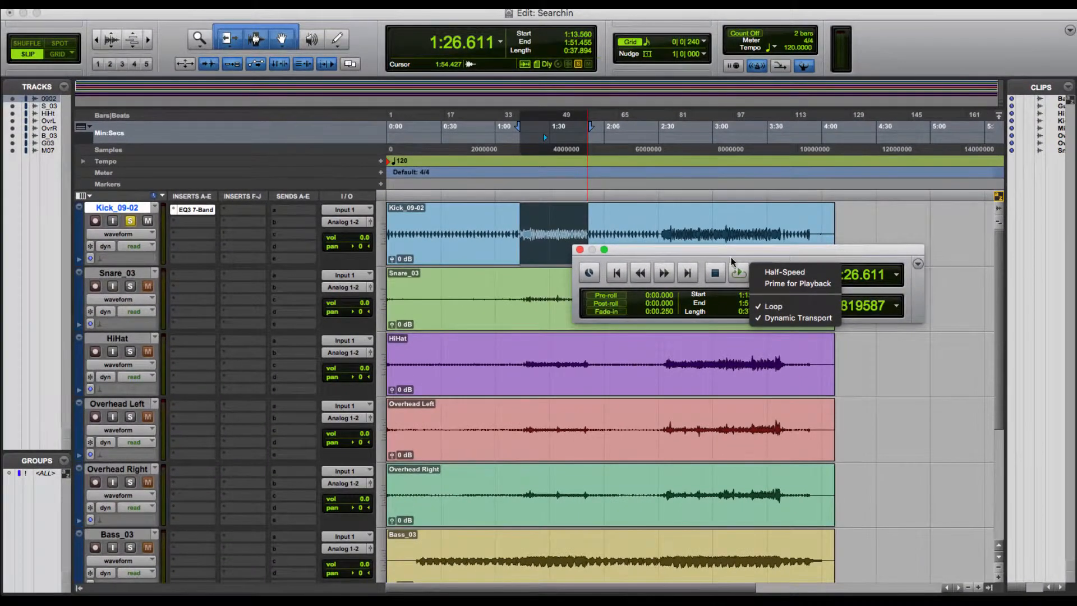
pyautogui.click(671, 250)
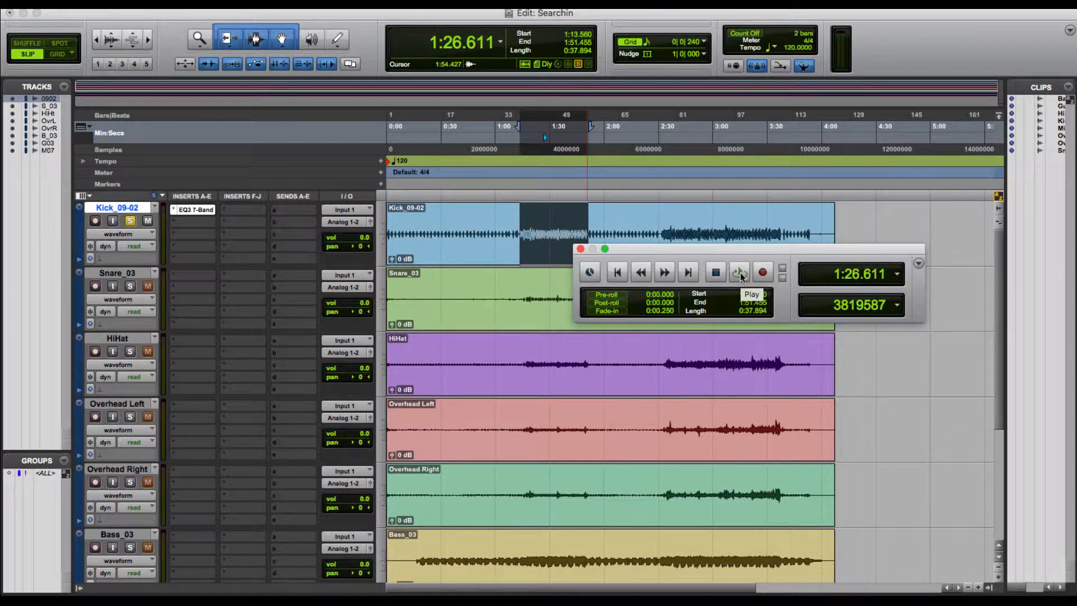
pyautogui.click(739, 273)
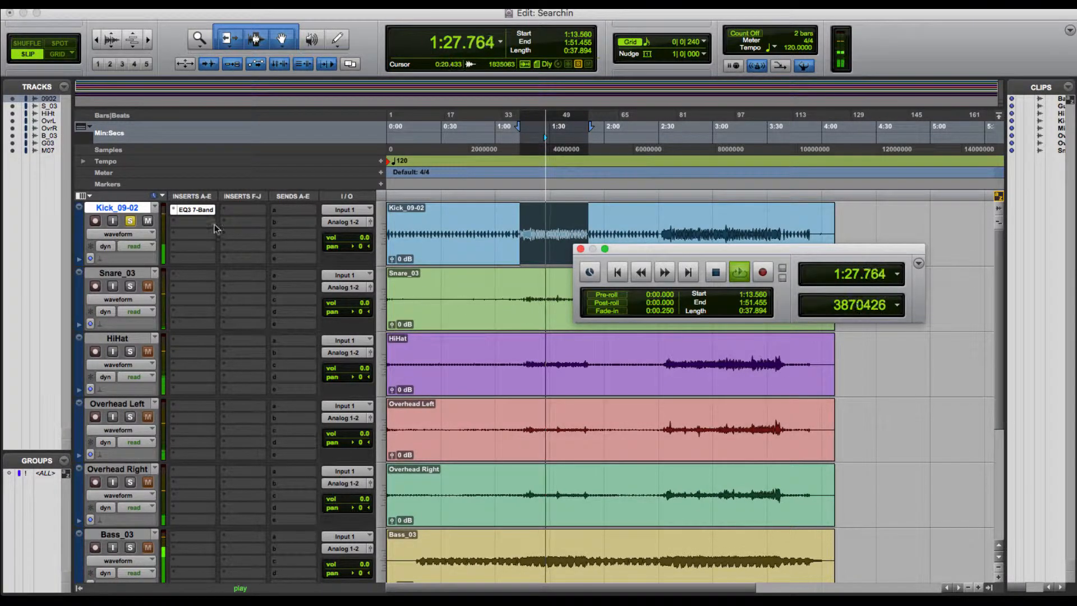
# Remove the EQ3 7-Band plug-in from the kick track's first insert slot
pyautogui.click(193, 210)
pyautogui.moveTo(194, 210)
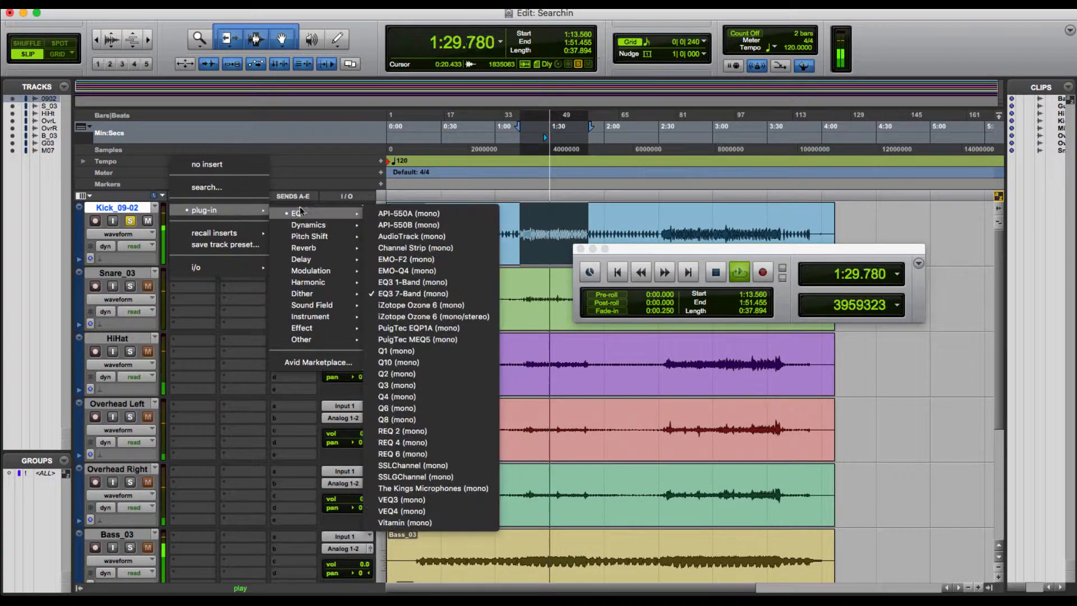
pyautogui.click(226, 166)
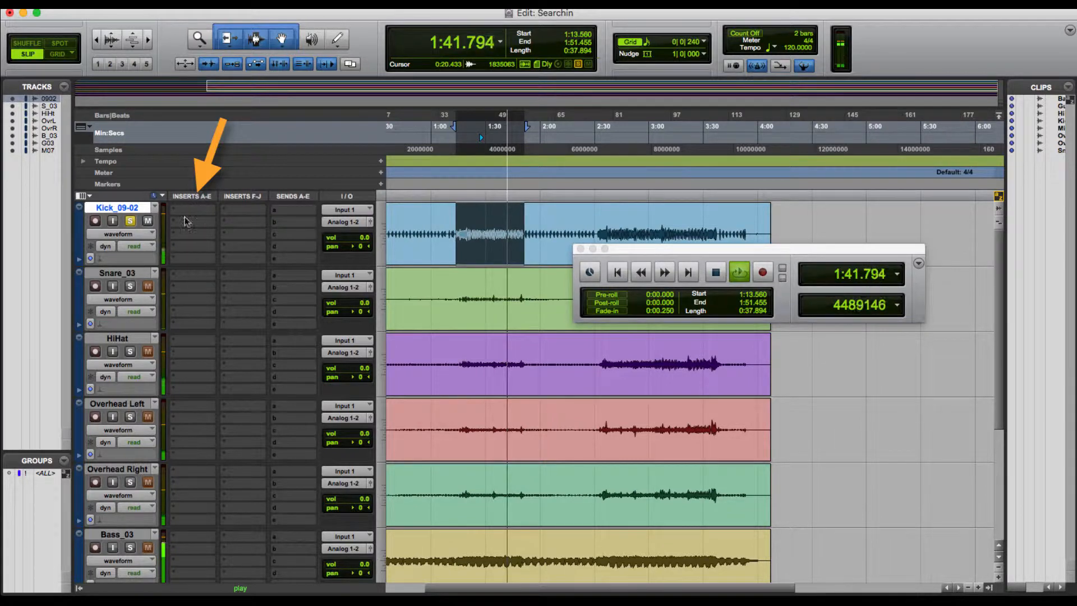
# Hide the Inserts F-J column in the Edit window's track display
pyautogui.click(89, 196)
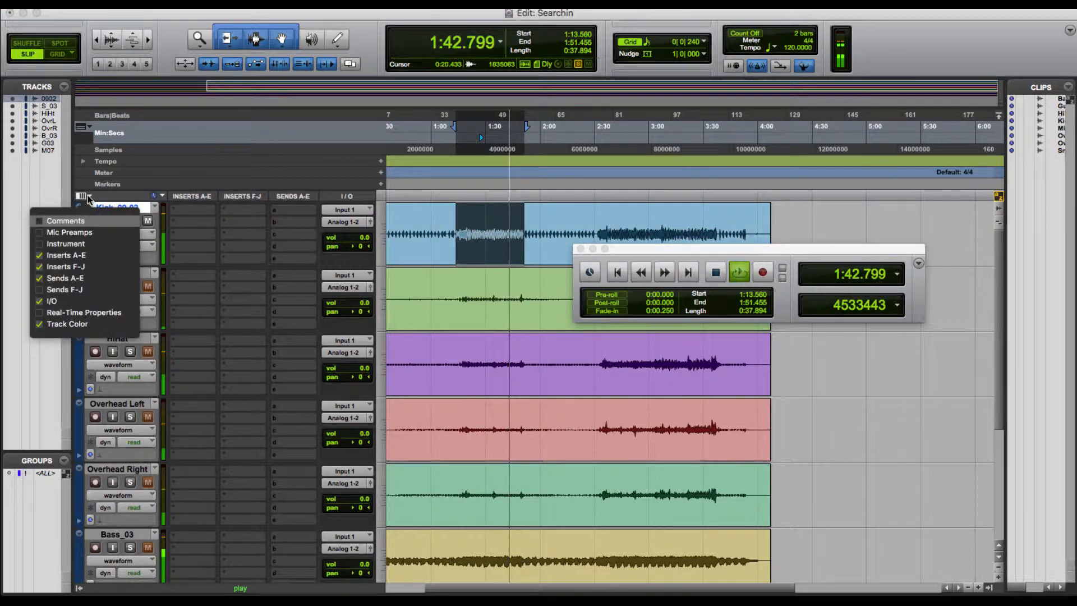
pyautogui.click(51, 268)
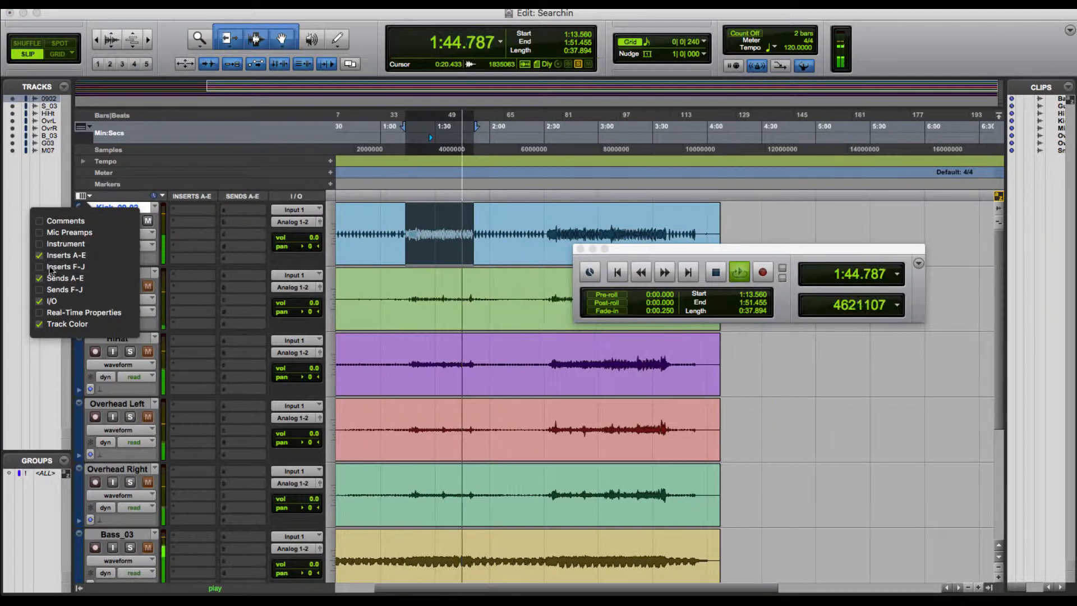
pyautogui.click(205, 203)
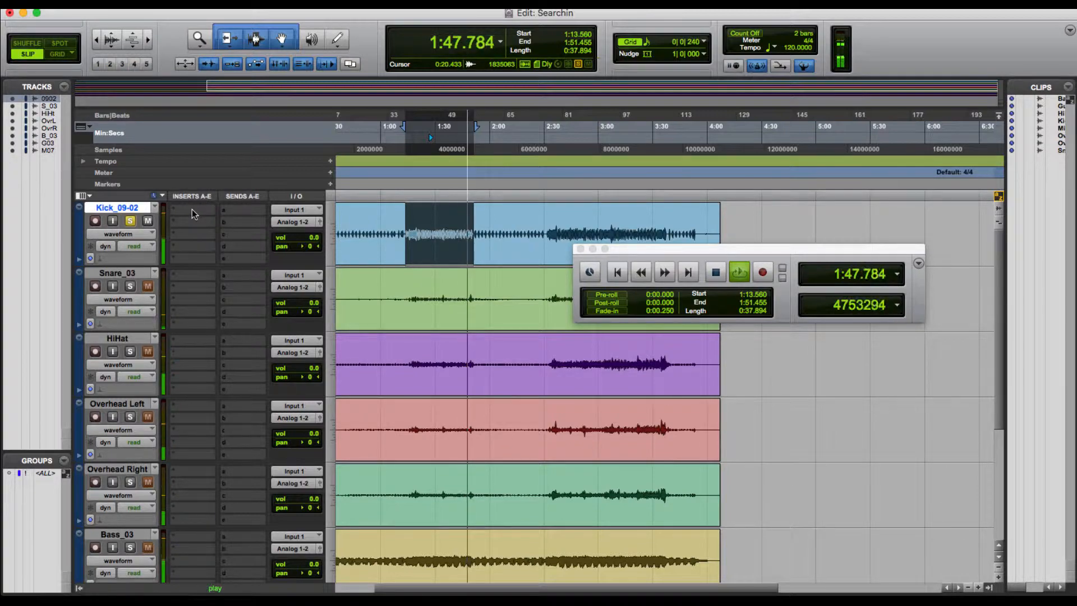
# Insert the EQ3 7-Band (mono) equalizer in the kick track's first insert slot and reposition its window
pyautogui.click(194, 210)
pyautogui.moveTo(221, 211)
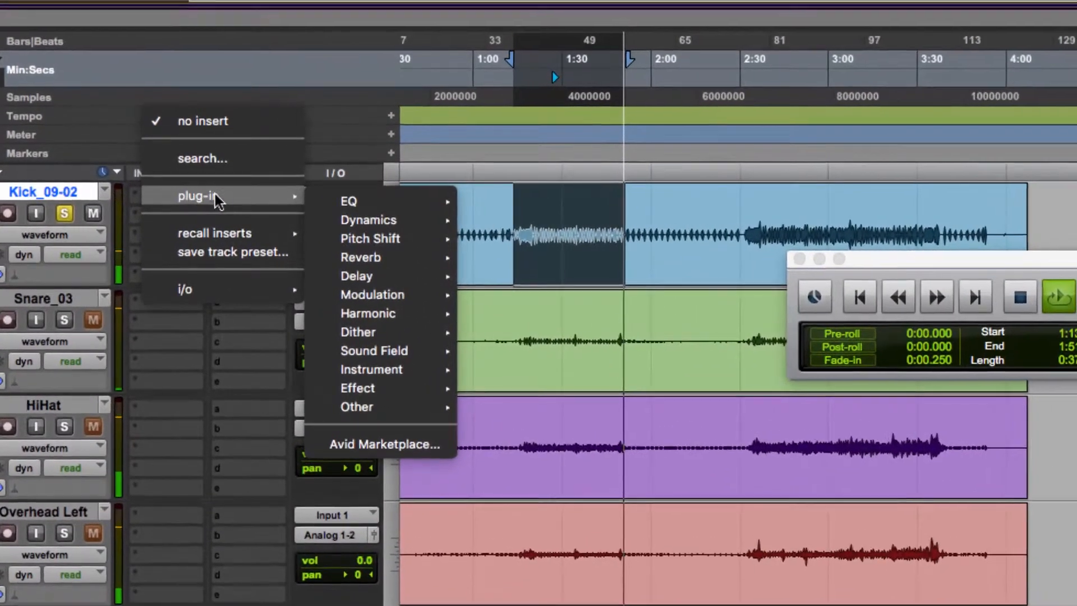
pyautogui.moveTo(349, 201)
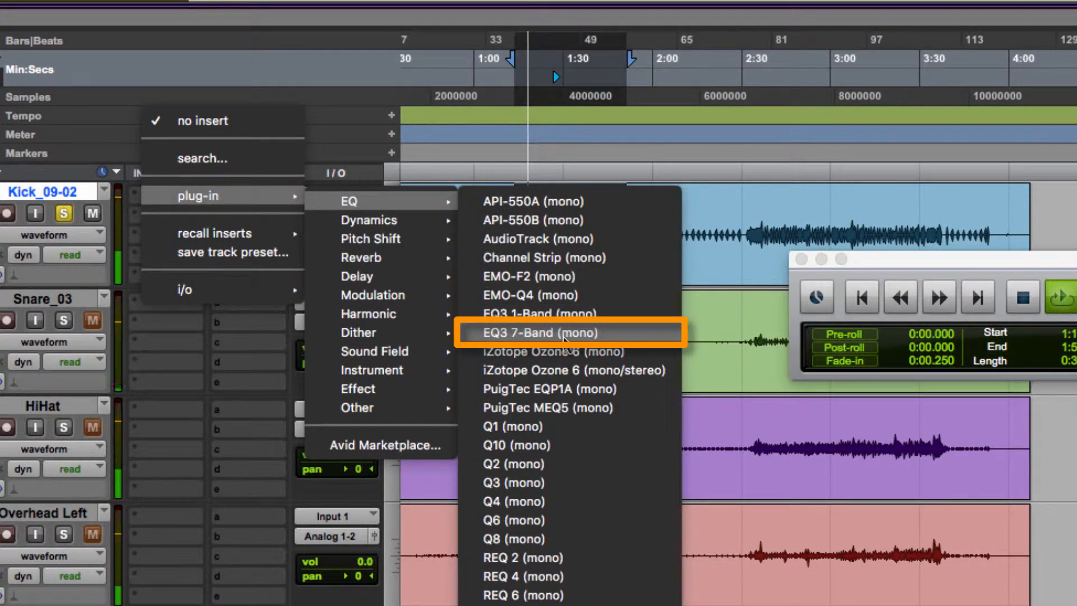
pyautogui.click(564, 335)
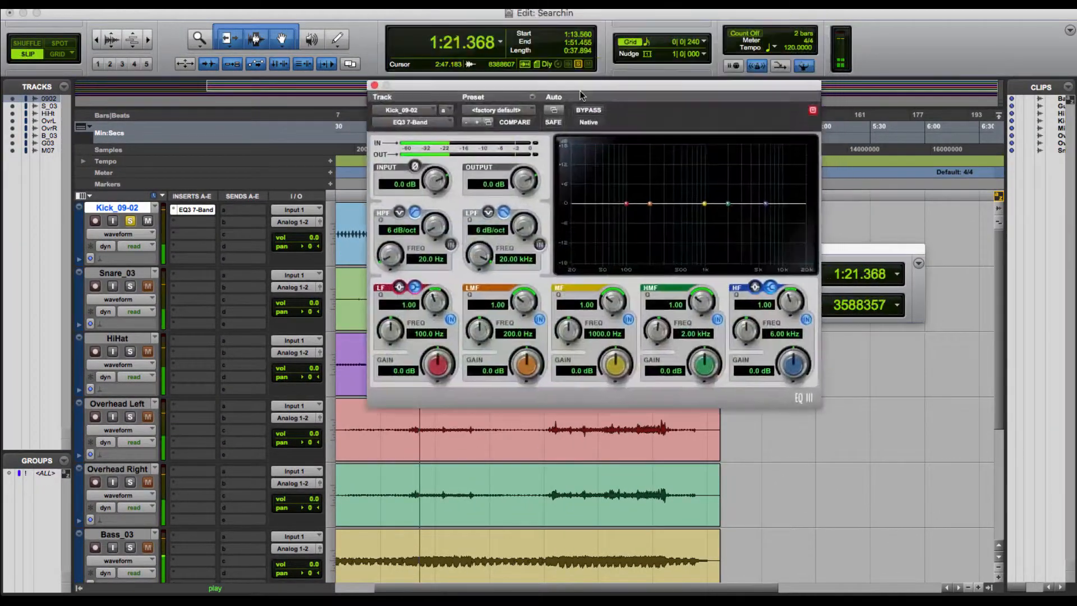
pyautogui.moveTo(581, 96); pyautogui.dragTo(505, 144)
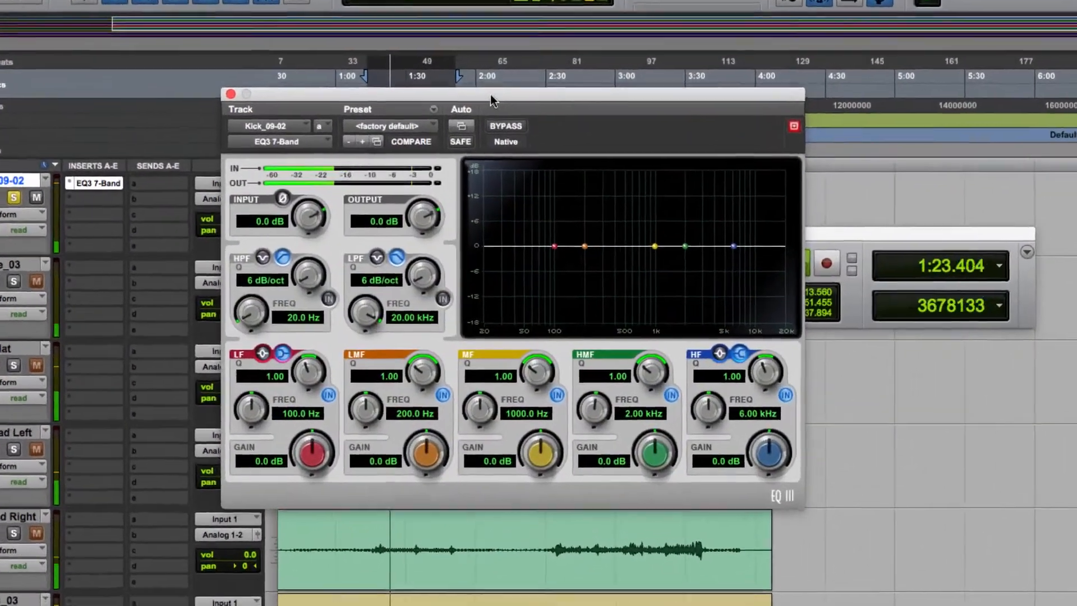
pyautogui.moveTo(491, 98); pyautogui.dragTo(509, 72)
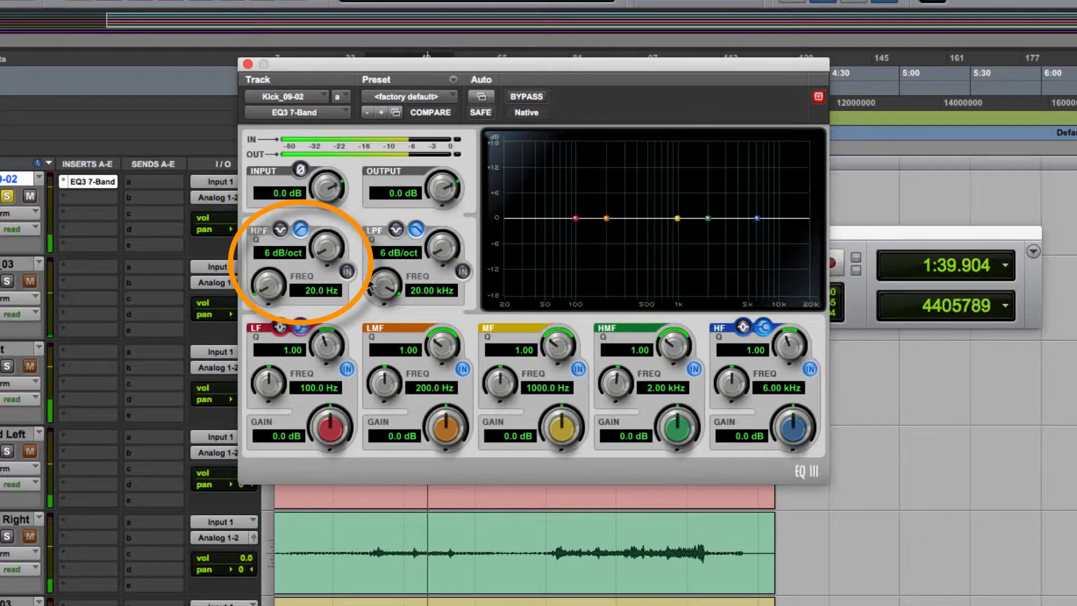
# Enable the kick EQ's high-pass filter and set its frequency to 40 Hz
pyautogui.click(347, 272)
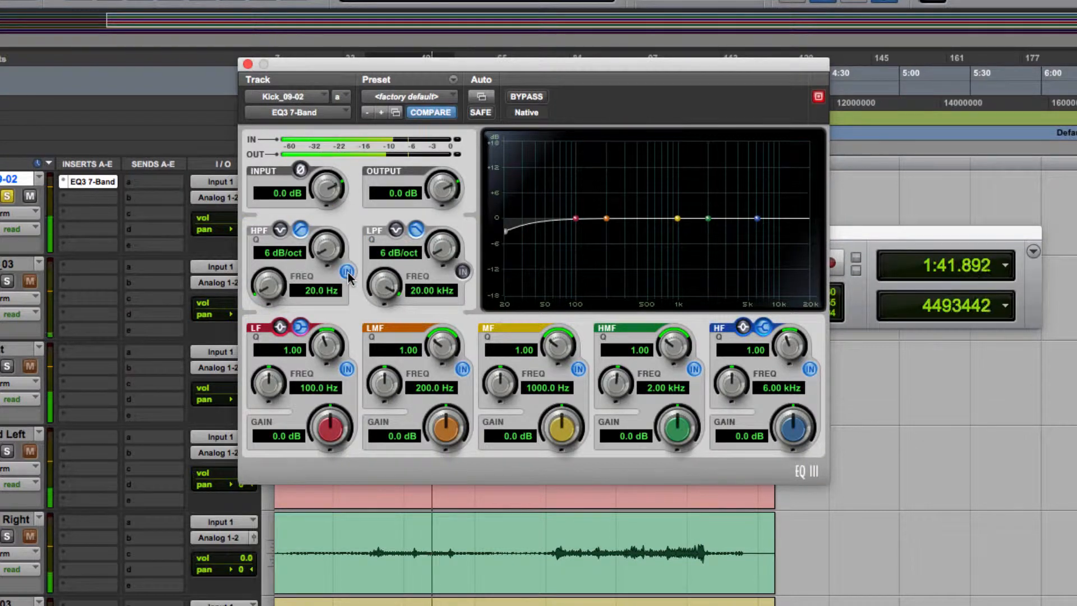
pyautogui.click(348, 271)
pyautogui.click(348, 272)
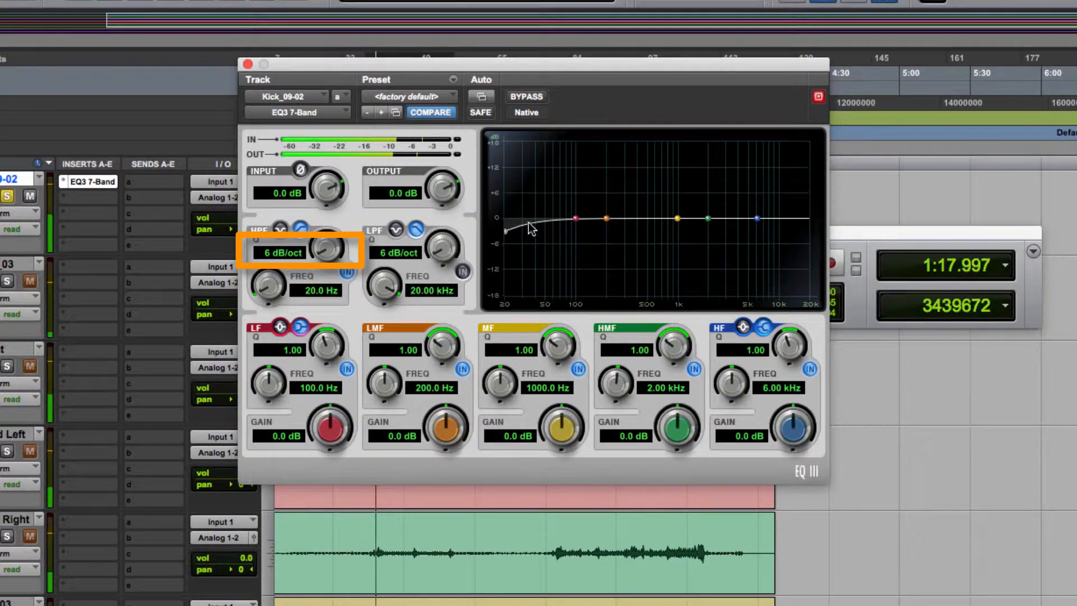
pyautogui.click(318, 292)
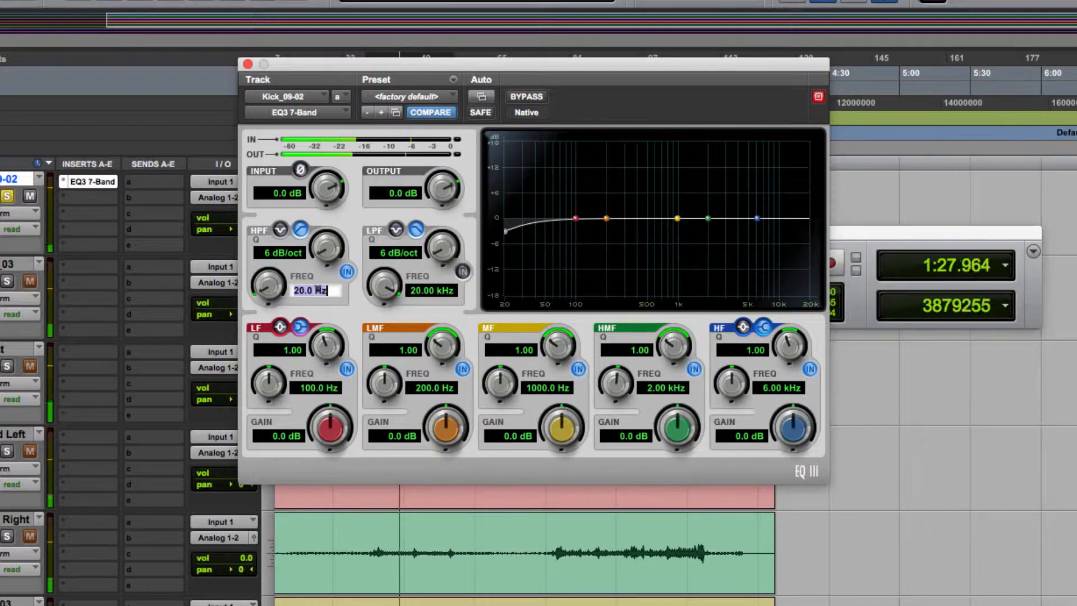
pyautogui.write('40')
pyautogui.press('Return')
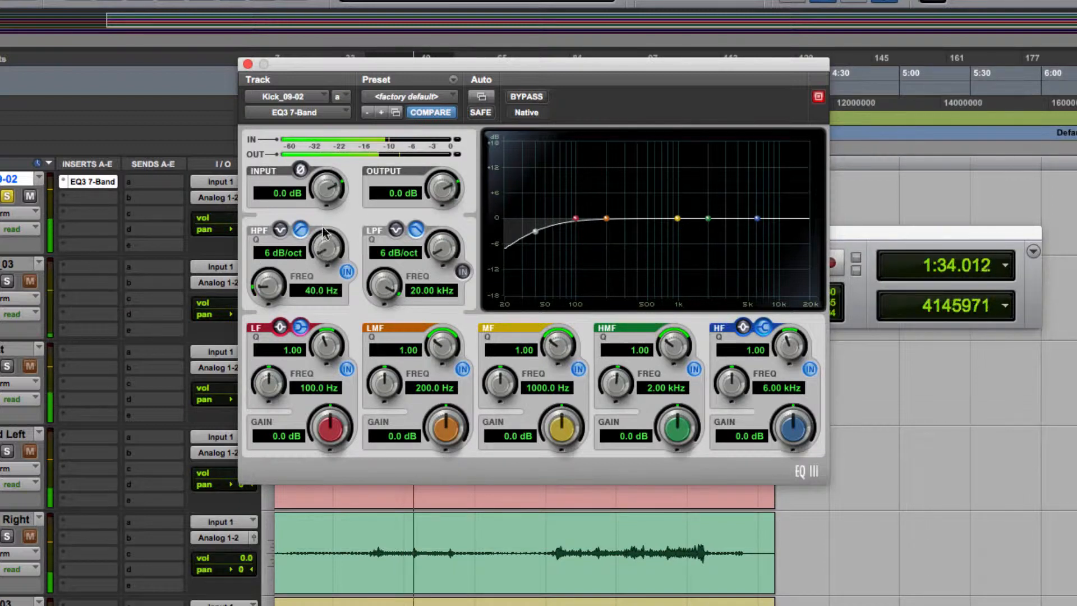
# Set the high-pass filter's slope to 24 dB/oct, comparing it with the 6 dB/oct slope
pyautogui.moveTo(321, 253); pyautogui.dragTo(314, 211)
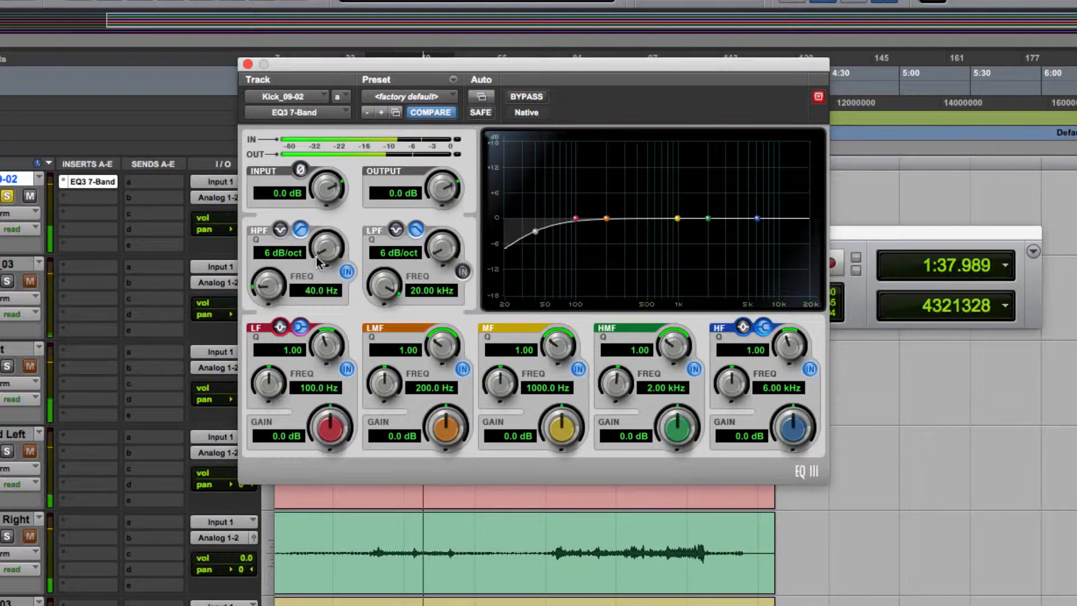
pyautogui.moveTo(316, 254); pyautogui.dragTo(331, 110)
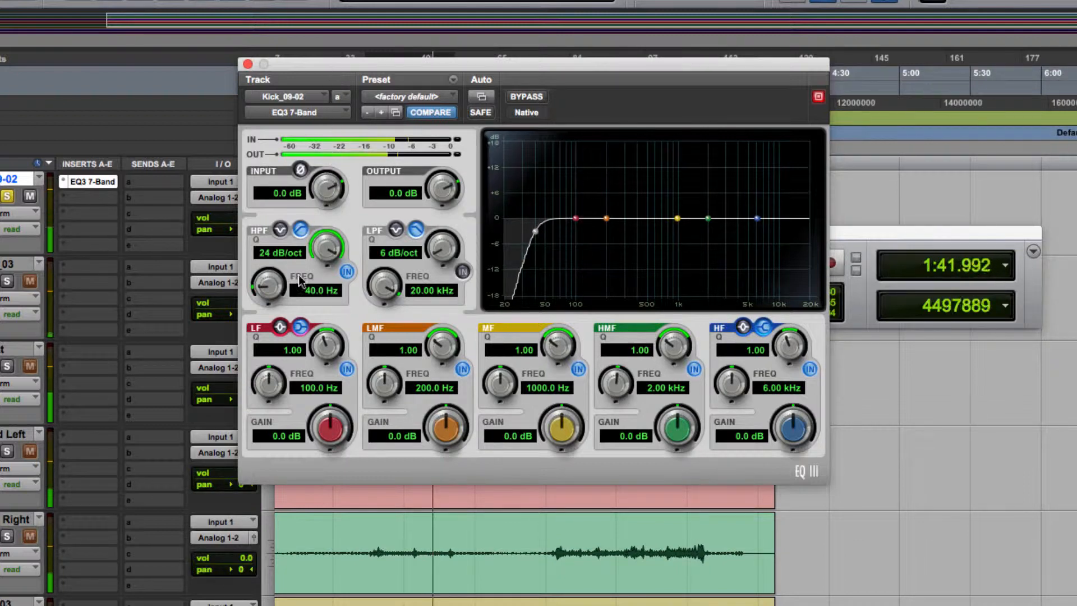
pyautogui.moveTo(331, 256); pyautogui.dragTo(338, 294)
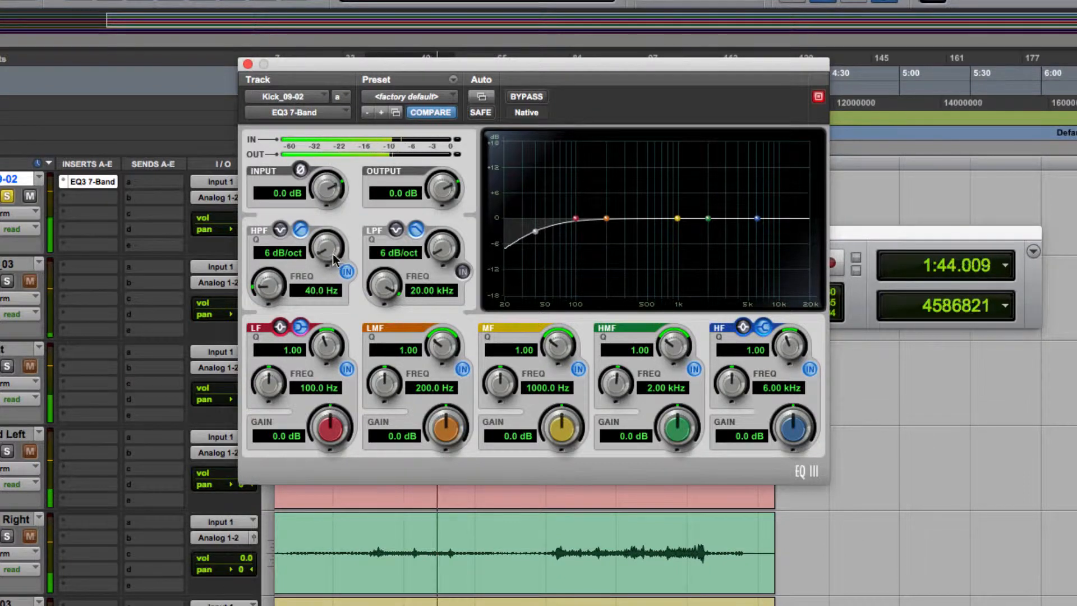
pyautogui.moveTo(324, 250); pyautogui.dragTo(324, 116)
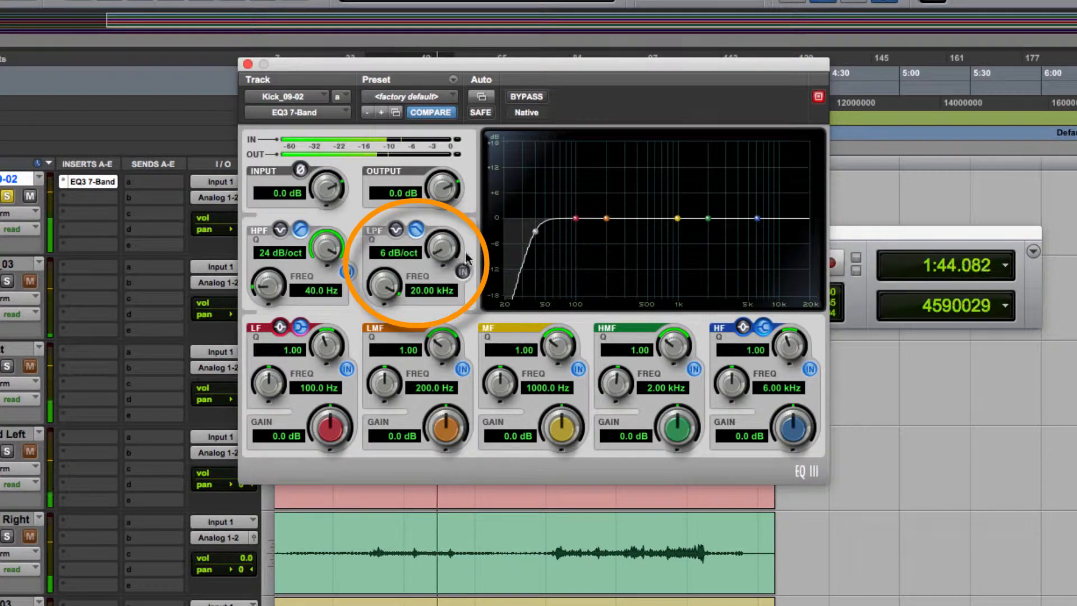
# Enable the low-pass filter and set it to 15 kHz with a 24 dB/oct slope
pyautogui.click(463, 273)
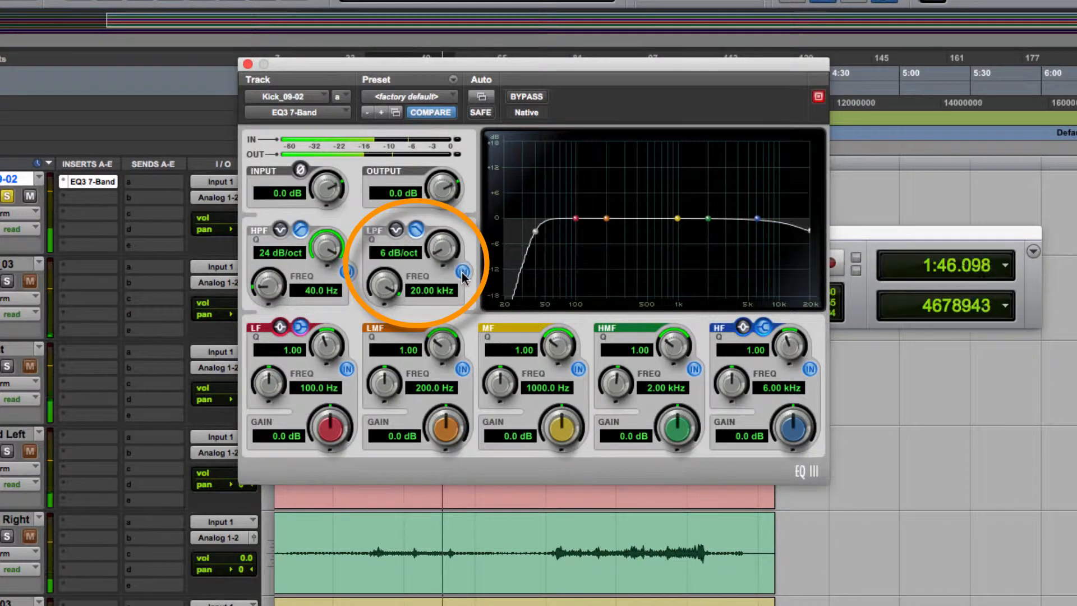
pyautogui.click(463, 273)
pyautogui.click(462, 272)
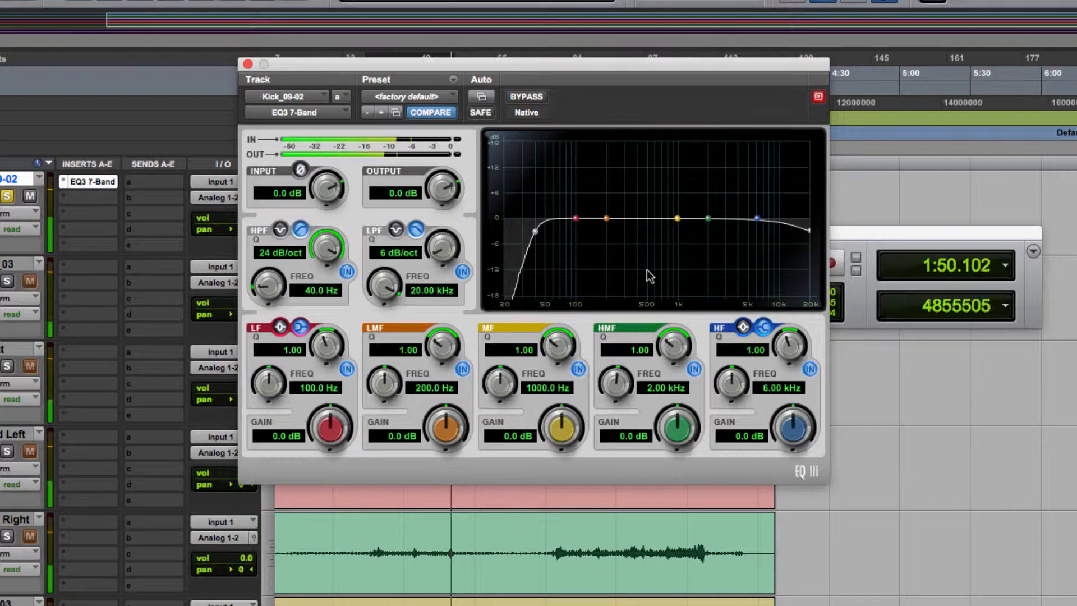
pyautogui.doubleClick(422, 290)
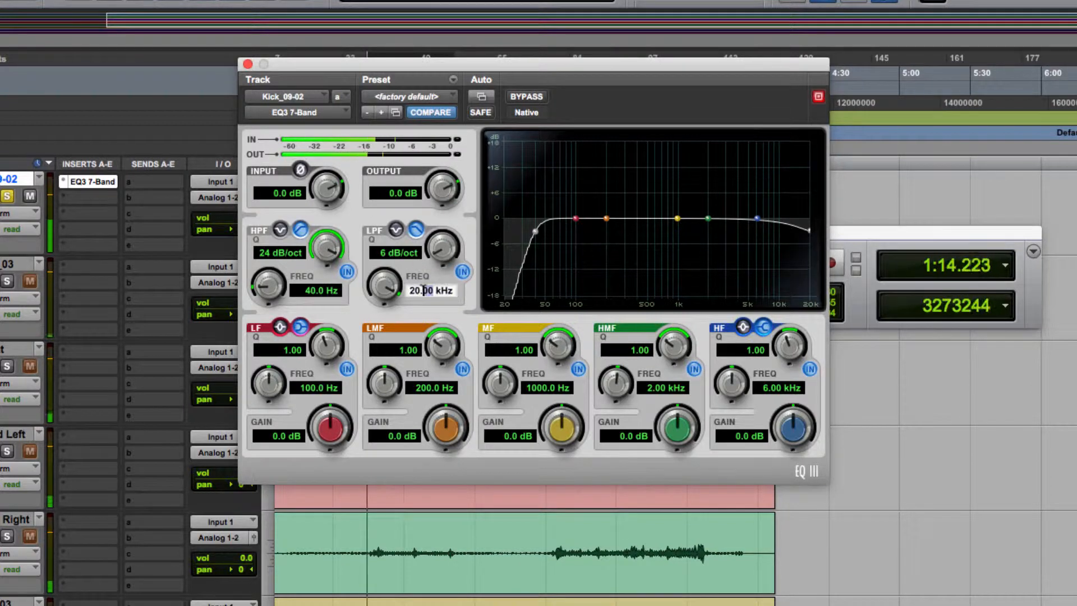
pyautogui.moveTo(410, 291); pyautogui.dragTo(495, 296)
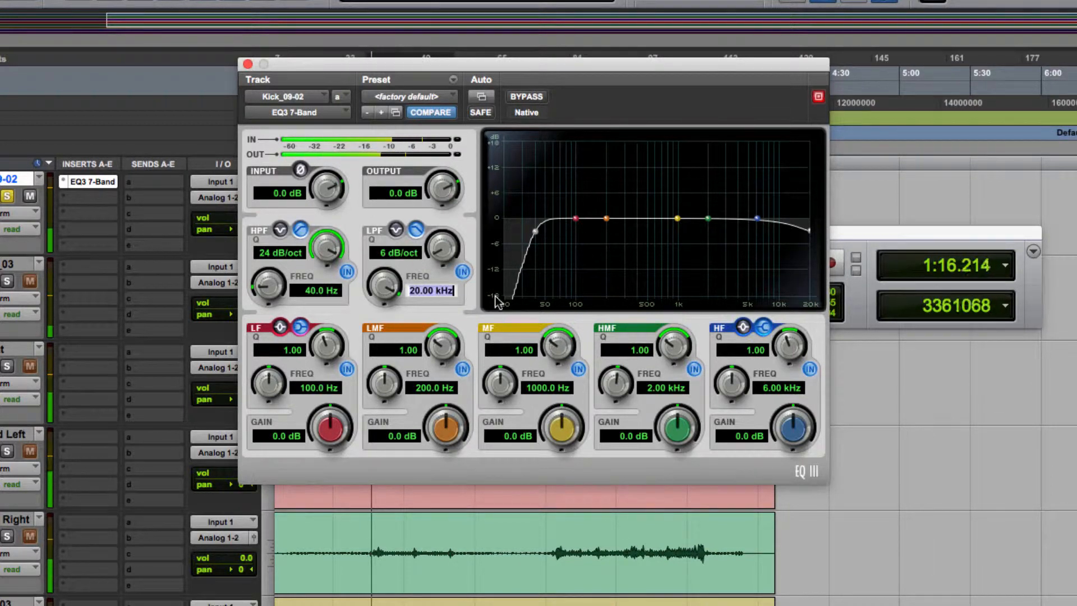
pyautogui.write('15000')
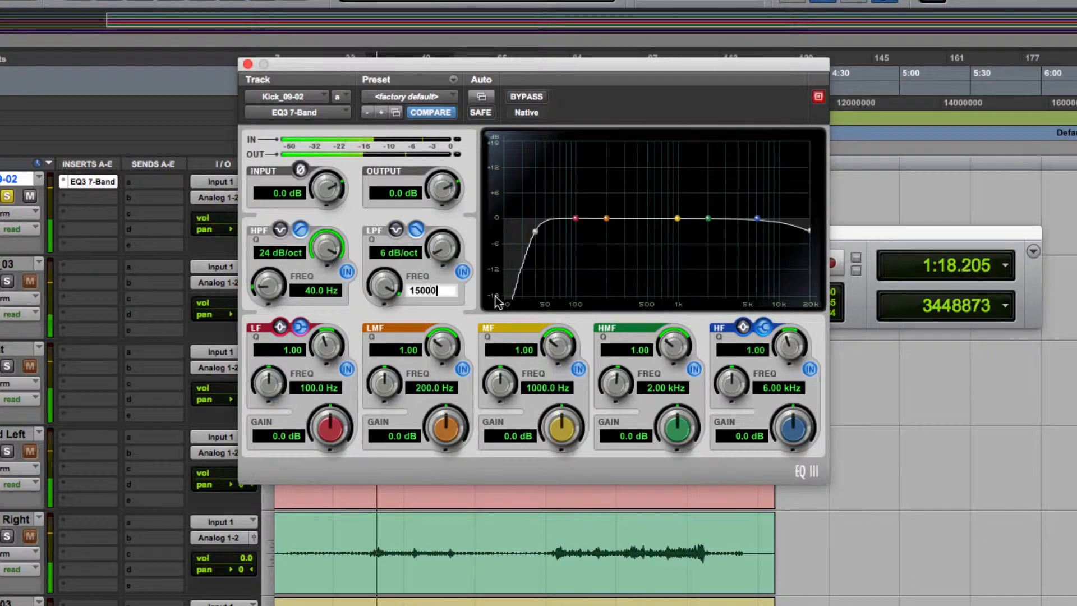
pyautogui.press('Return')
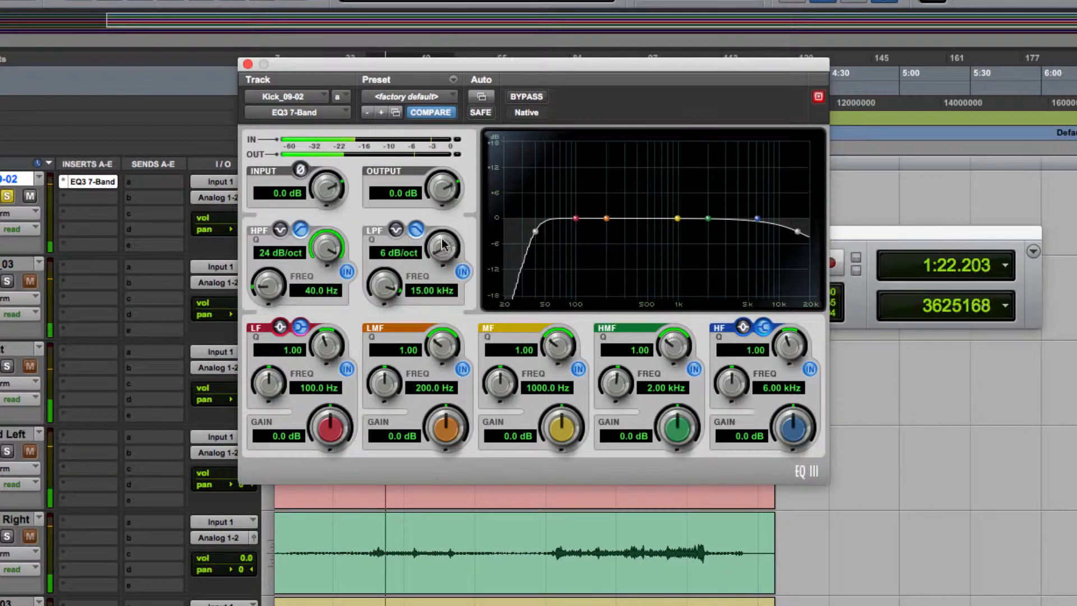
pyautogui.moveTo(442, 248); pyautogui.dragTo(448, 163)
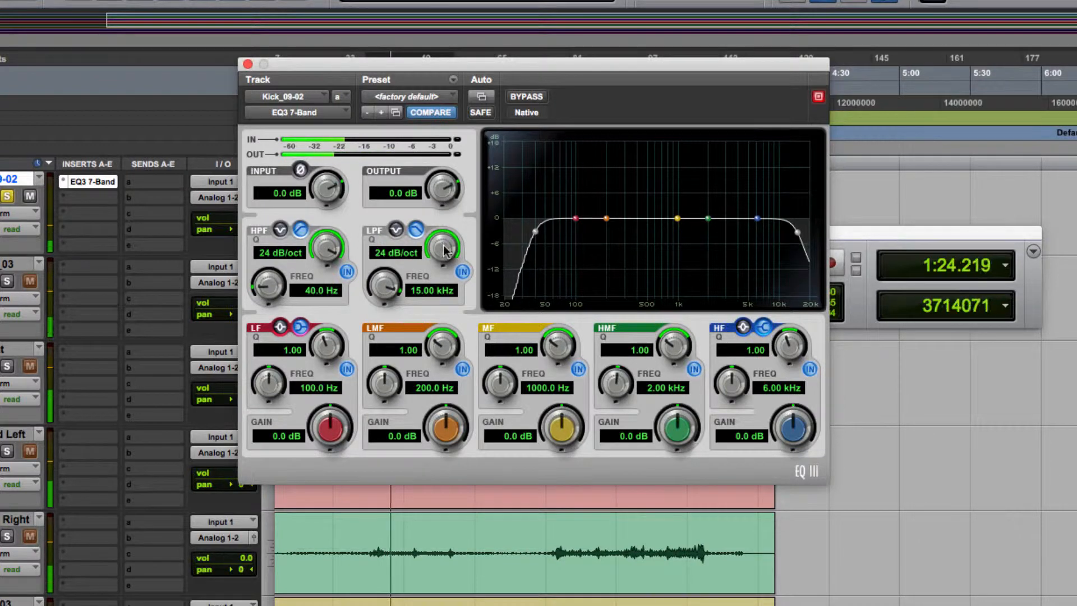
pyautogui.moveTo(441, 254); pyautogui.dragTo(439, 164)
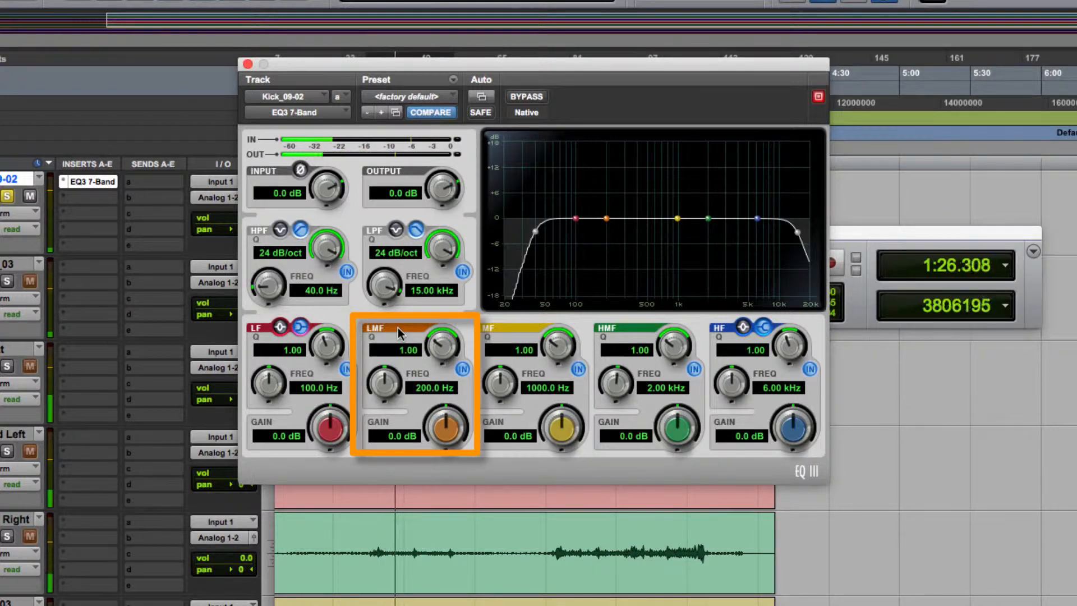
# Set the LMF band to 250 Hz with a Q of 1.5, and the LF band's Q to 2
pyautogui.click(419, 389)
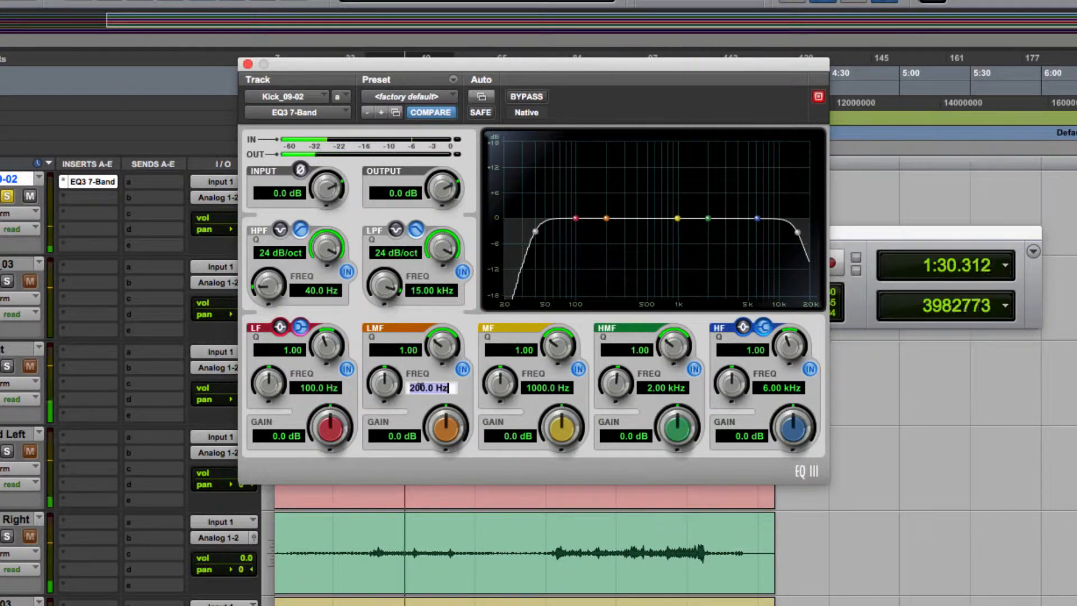
pyautogui.write('250')
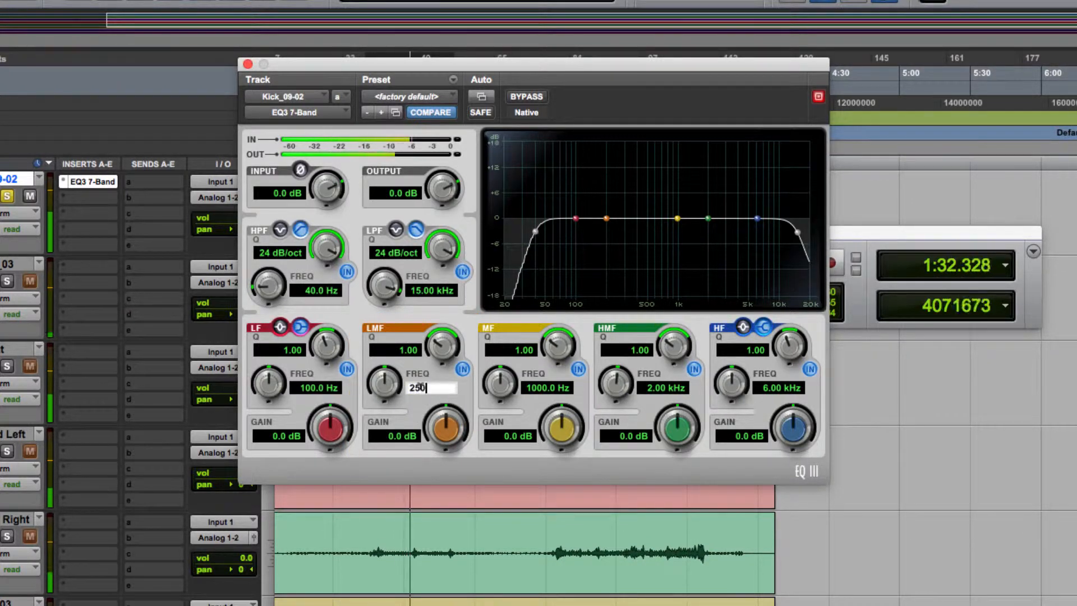
pyautogui.press('Return')
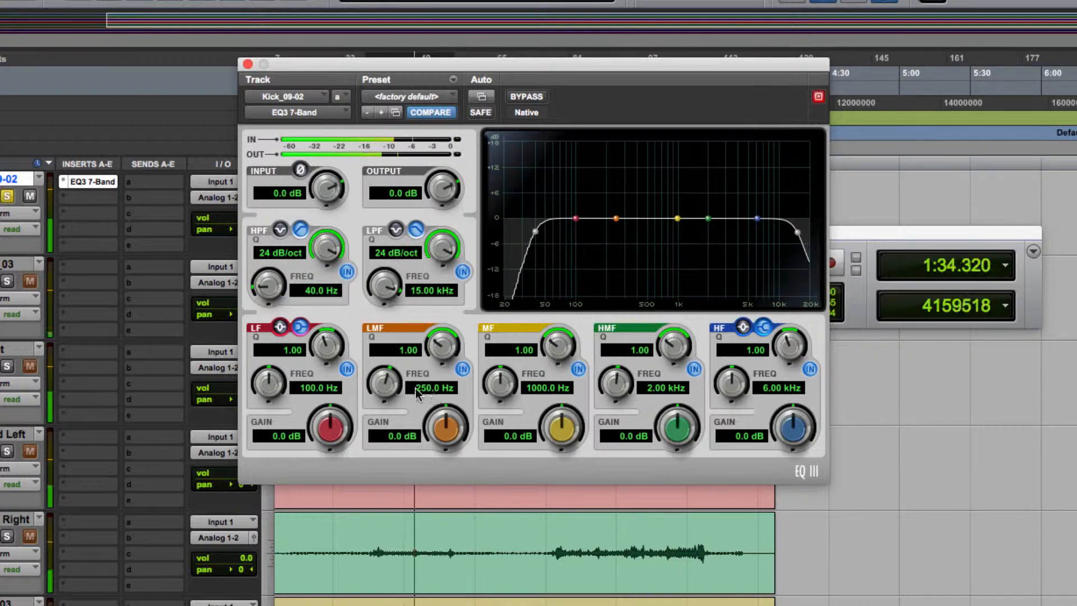
pyautogui.click(402, 351)
pyautogui.moveTo(406, 351); pyautogui.dragTo(332, 347)
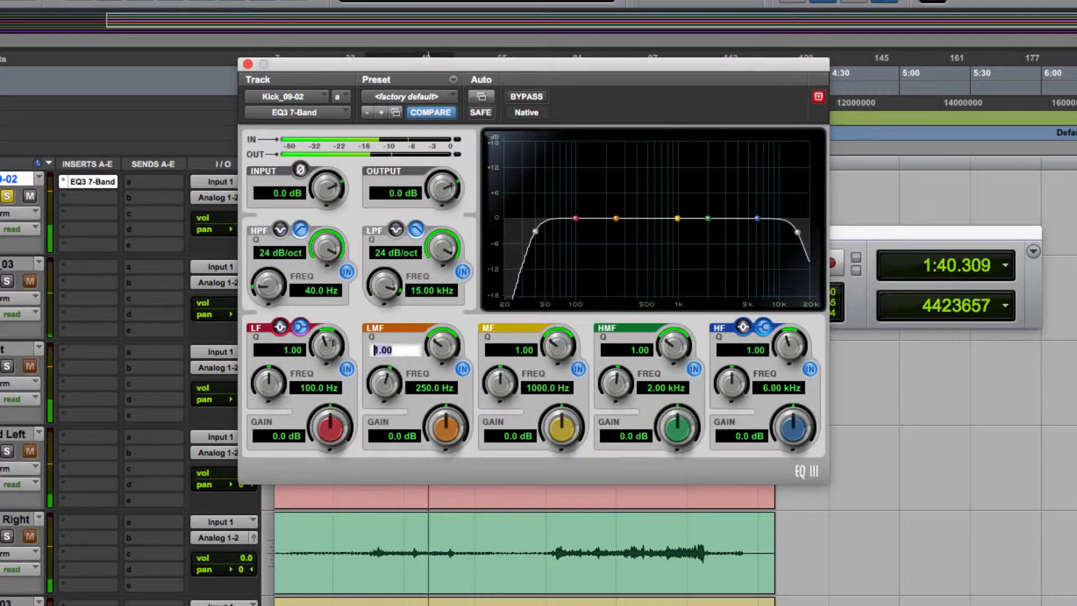
pyautogui.write('1.5')
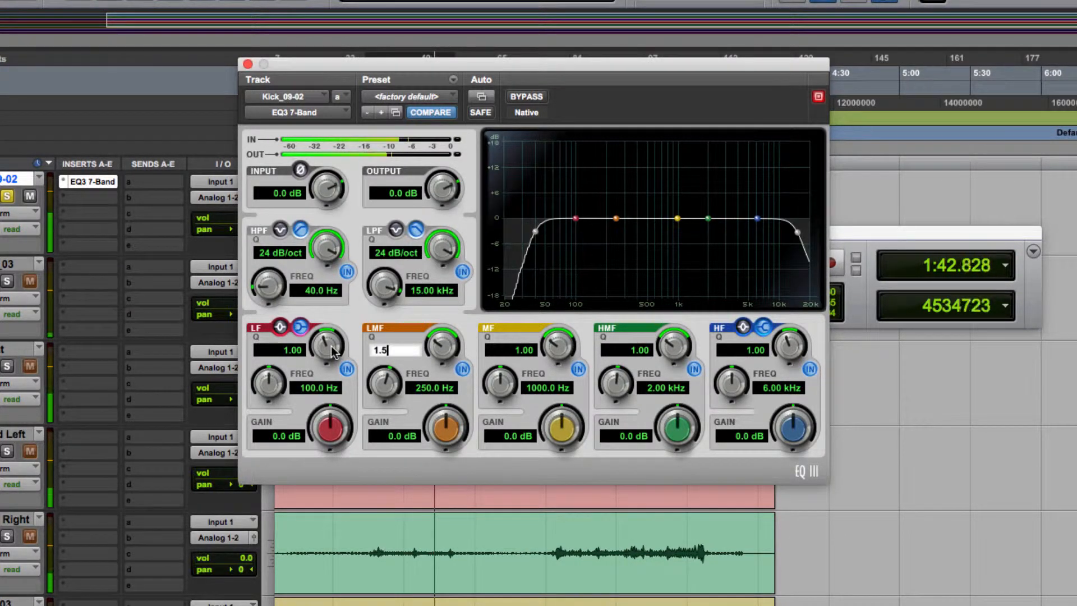
pyautogui.moveTo(331, 346); pyautogui.dragTo(334, 342)
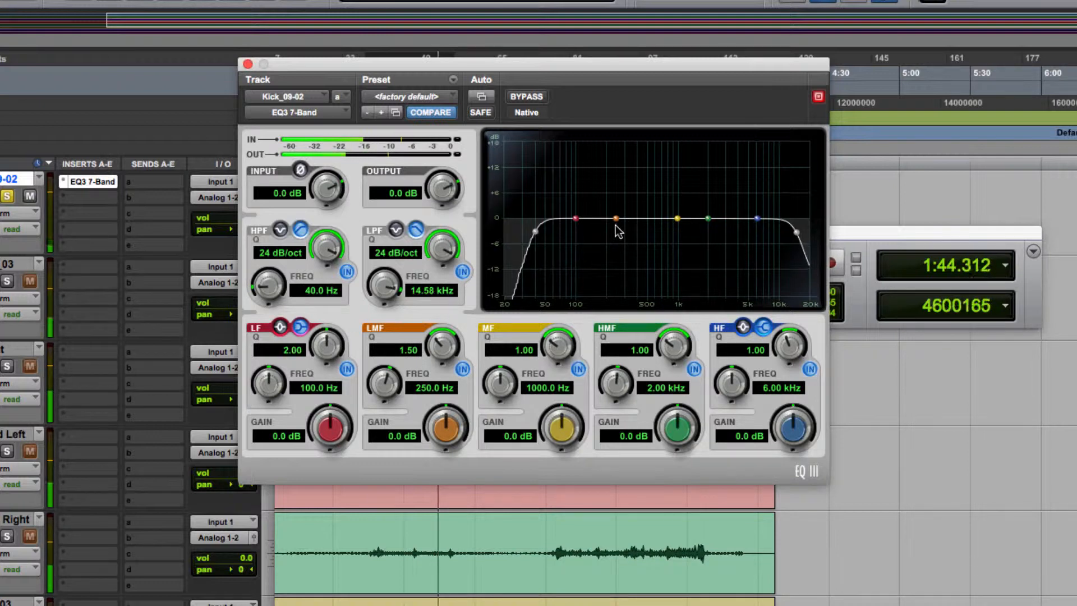
# Boost the LMF band by about 12.7 dB near 269 Hz, comparing a Q of 1.05 with 1.50 and keeping 1.50
pyautogui.moveTo(616, 219); pyautogui.dragTo(622, 169)
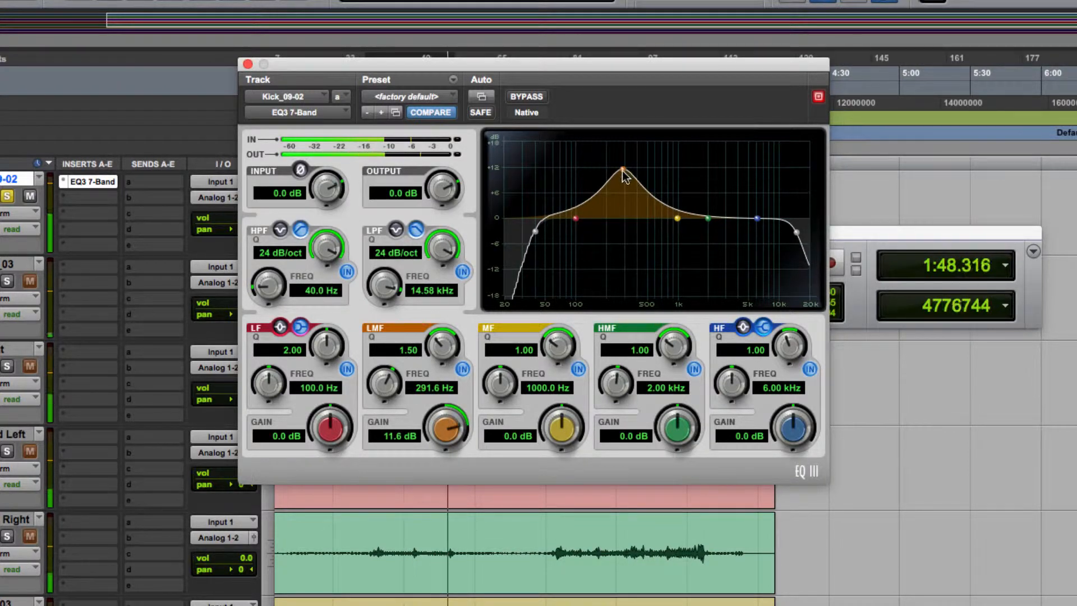
pyautogui.moveTo(623, 170)
pyautogui.mouseDown()
pyautogui.moveTo(627, 258)
pyautogui.moveTo(631, 178)
pyautogui.moveTo(620, 168)
pyautogui.mouseUp()
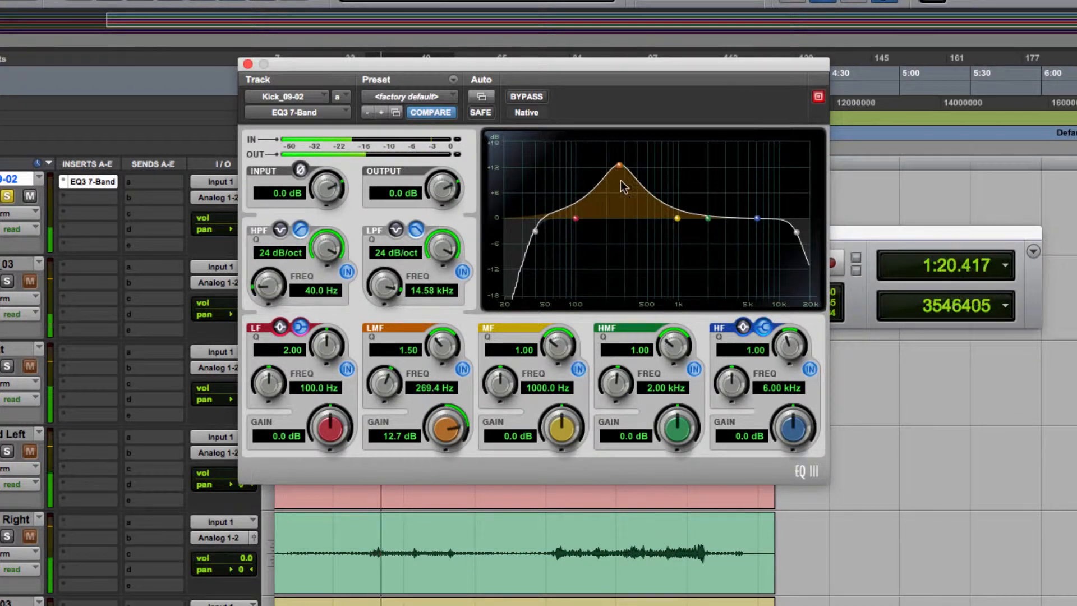
pyautogui.moveTo(437, 346); pyautogui.dragTo(435, 387)
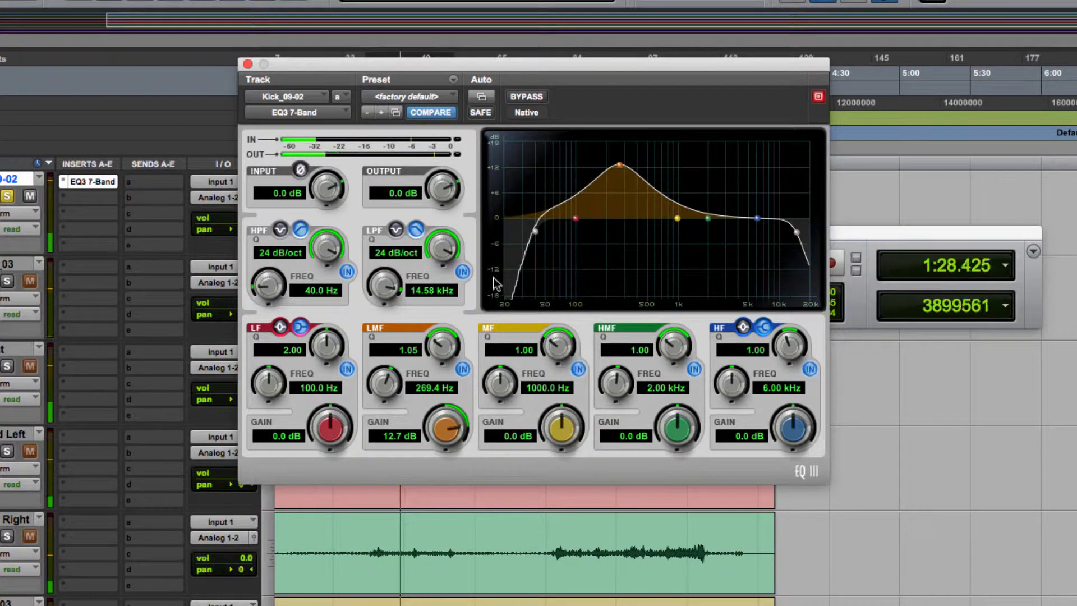
pyautogui.moveTo(442, 352); pyautogui.dragTo(439, 325)
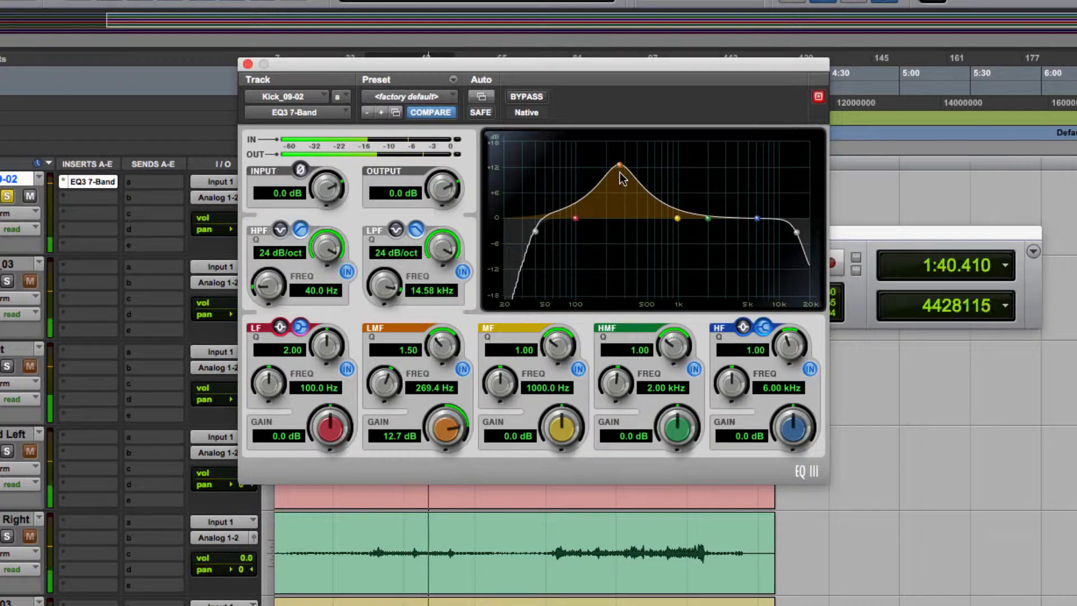
# Sweep the boosted LMF band between about 244 and 264 Hz, settling at 264.1 Hz with 13.5 dB of gain
pyautogui.moveTo(620, 167); pyautogui.dragTo(614, 162)
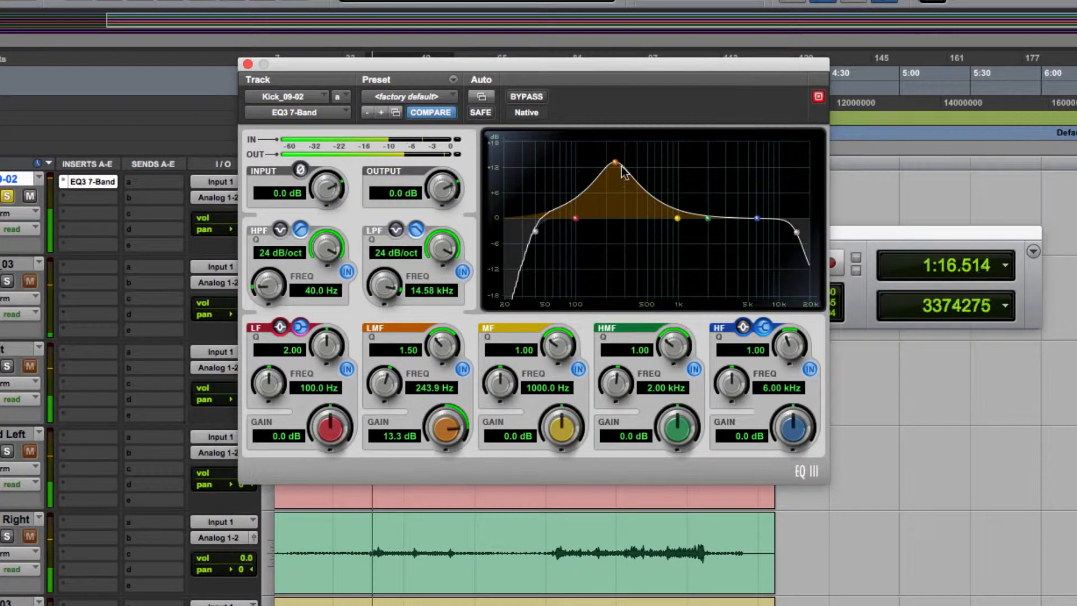
pyautogui.moveTo(616, 165); pyautogui.dragTo(617, 163)
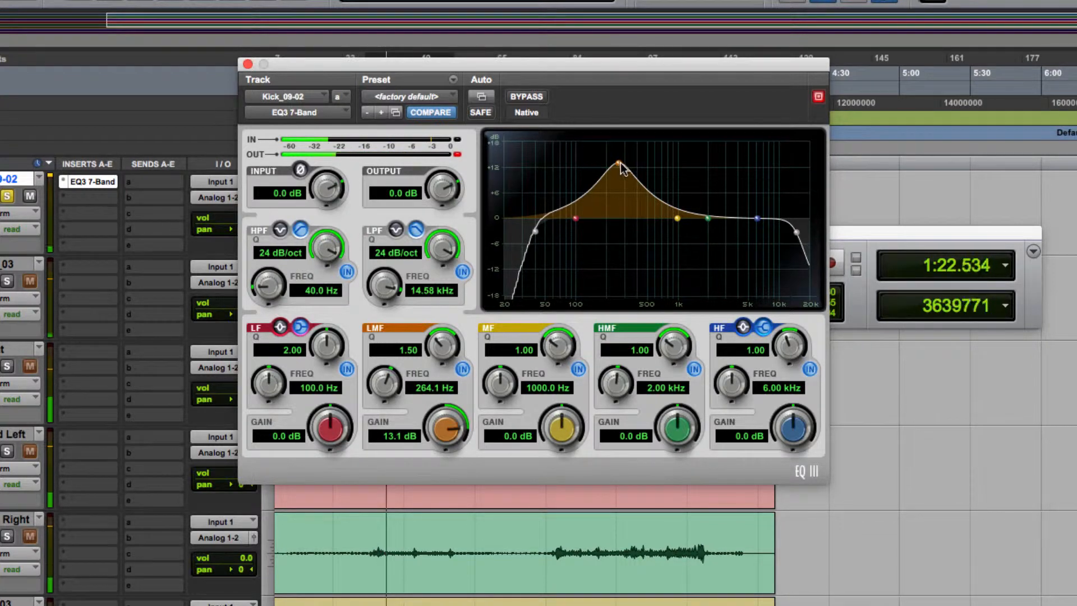
pyautogui.moveTo(619, 164)
pyautogui.mouseDown()
pyautogui.moveTo(632, 164)
pyautogui.moveTo(617, 164)
pyautogui.mouseUp()
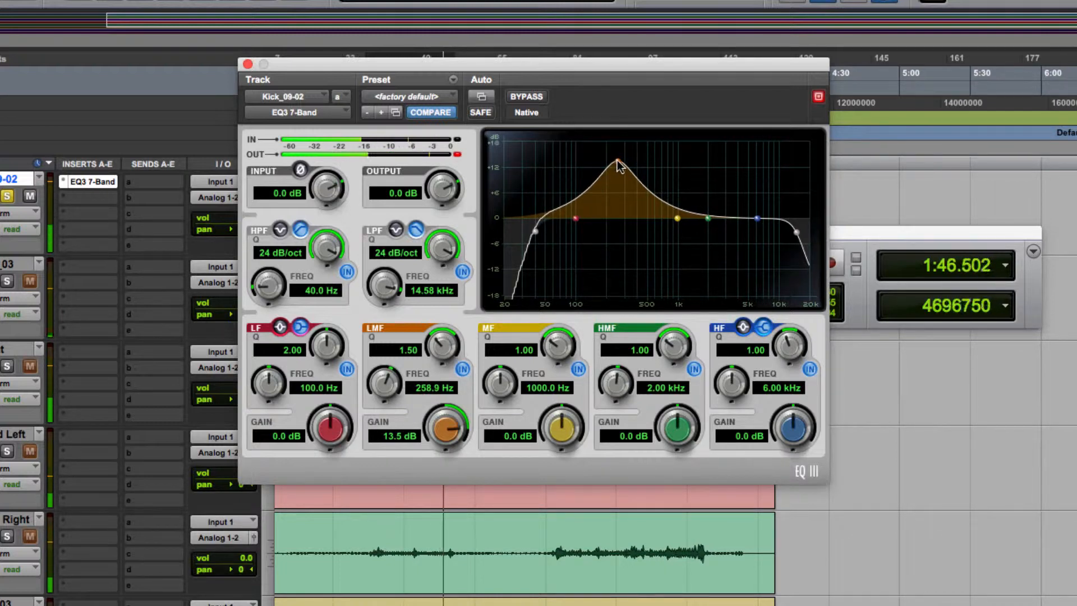
pyautogui.moveTo(617, 162); pyautogui.dragTo(619, 163)
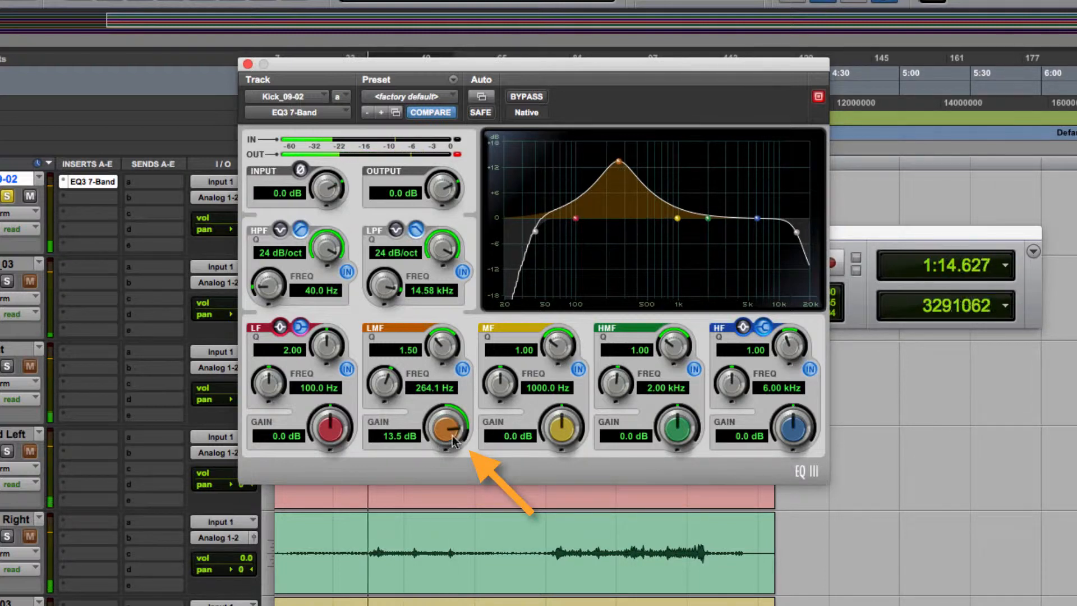
# Cut the LMF band's gain to -5.1 dB and compare the kick with the equalizer bypassed and active
pyautogui.moveTo(432, 426); pyautogui.dragTo(438, 481)
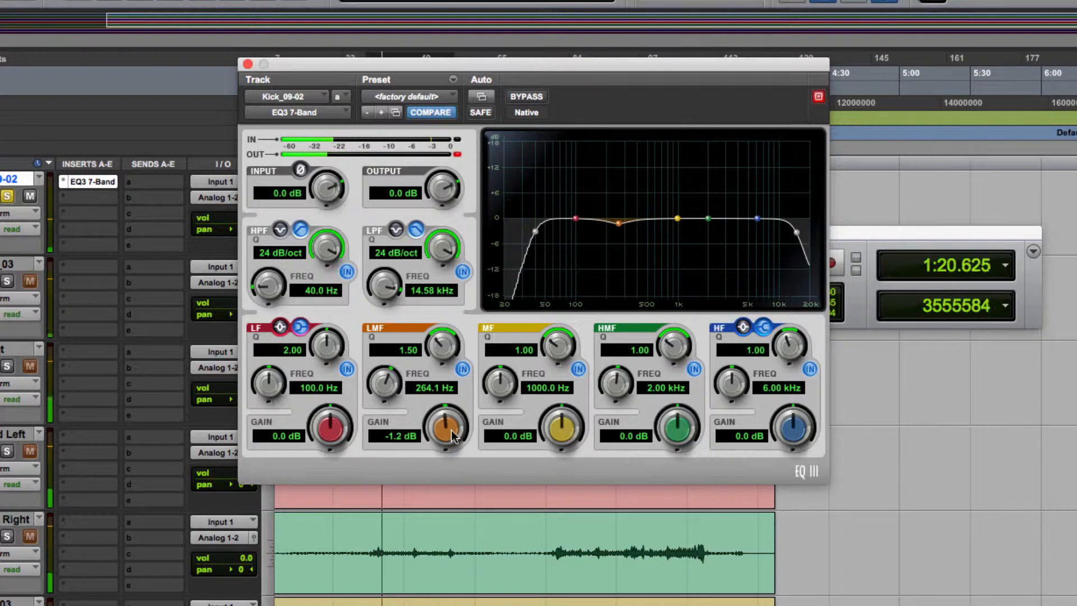
pyautogui.moveTo(443, 424); pyautogui.dragTo(439, 479)
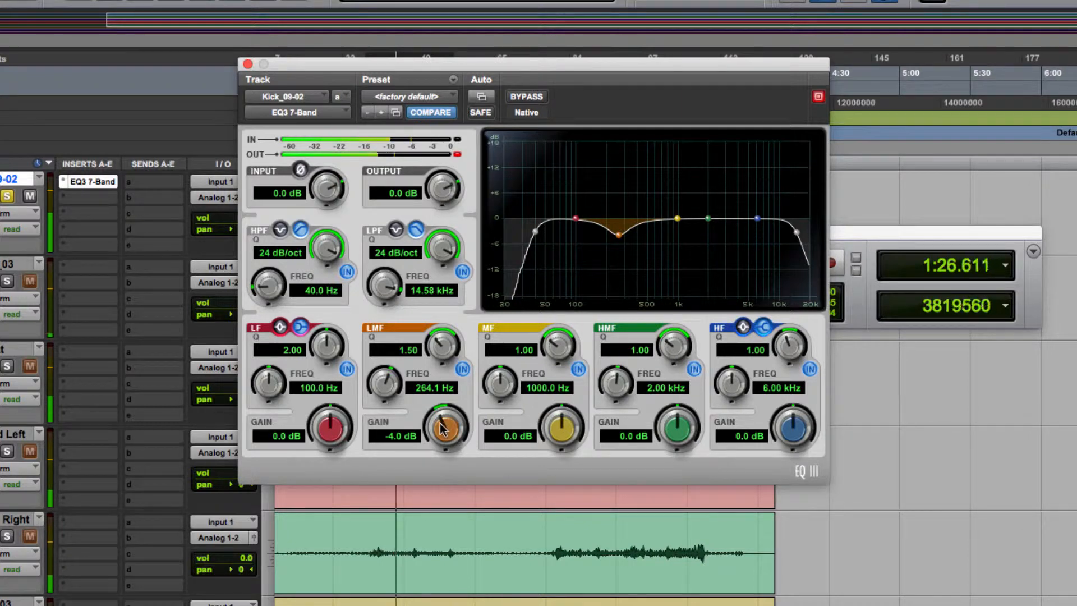
pyautogui.moveTo(442, 429); pyautogui.dragTo(439, 444)
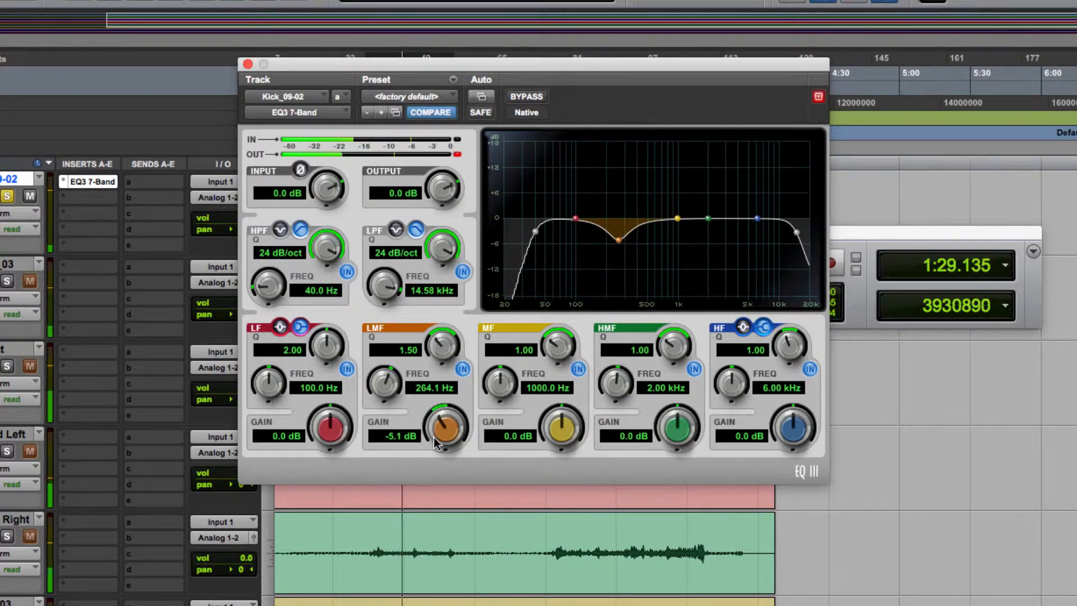
pyautogui.click(527, 97)
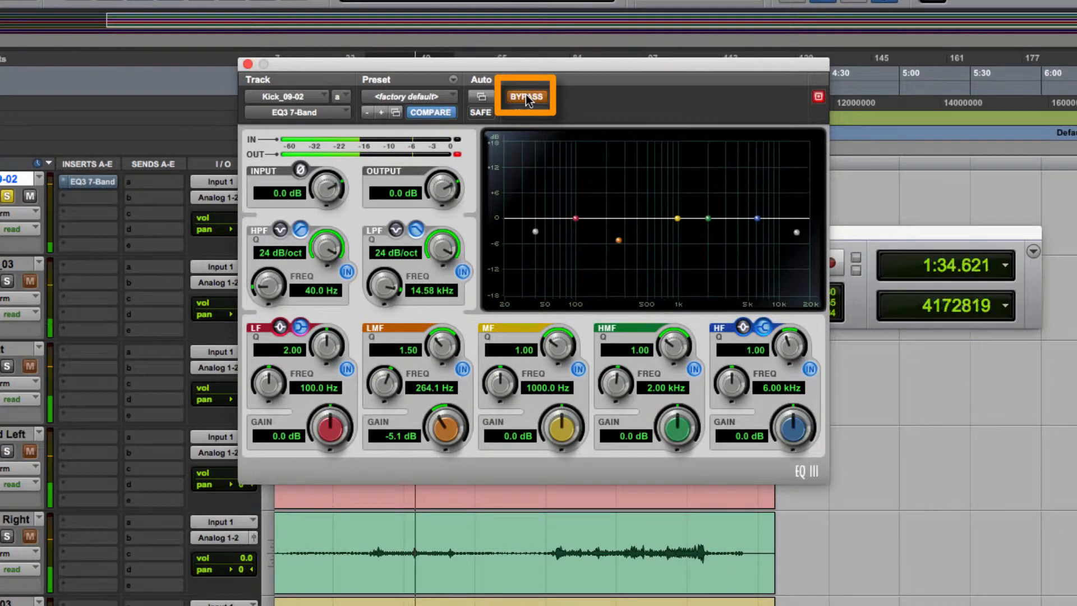
pyautogui.click(526, 96)
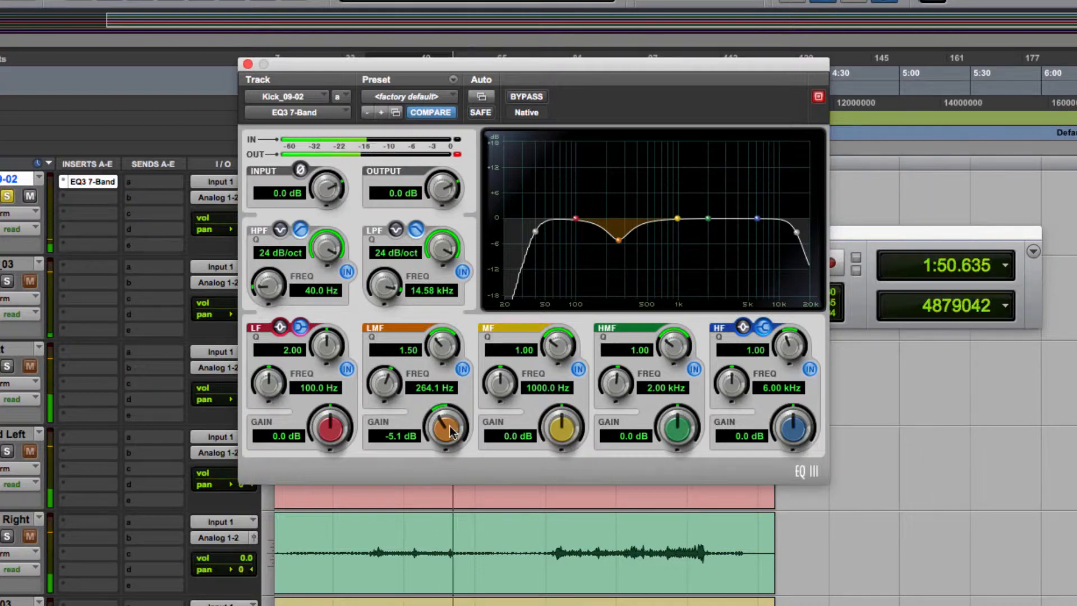
# Deepen the LMF cut to -6.0 dB and compare it against the bypassed equalizer, leaving the equalizer active
pyautogui.moveTo(444, 431); pyautogui.dragTo(436, 445)
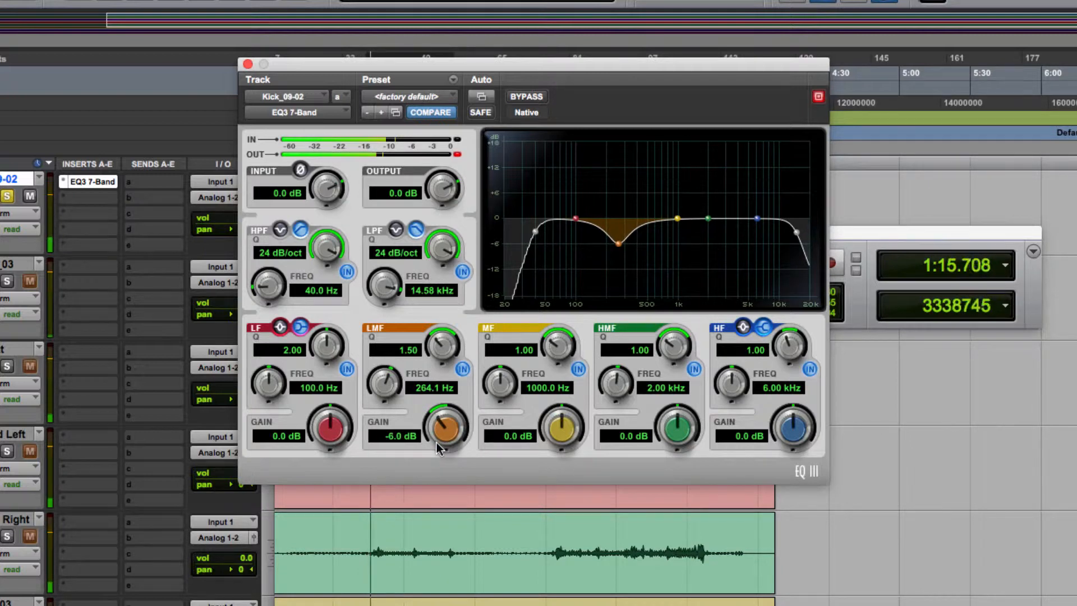
pyautogui.click(526, 97)
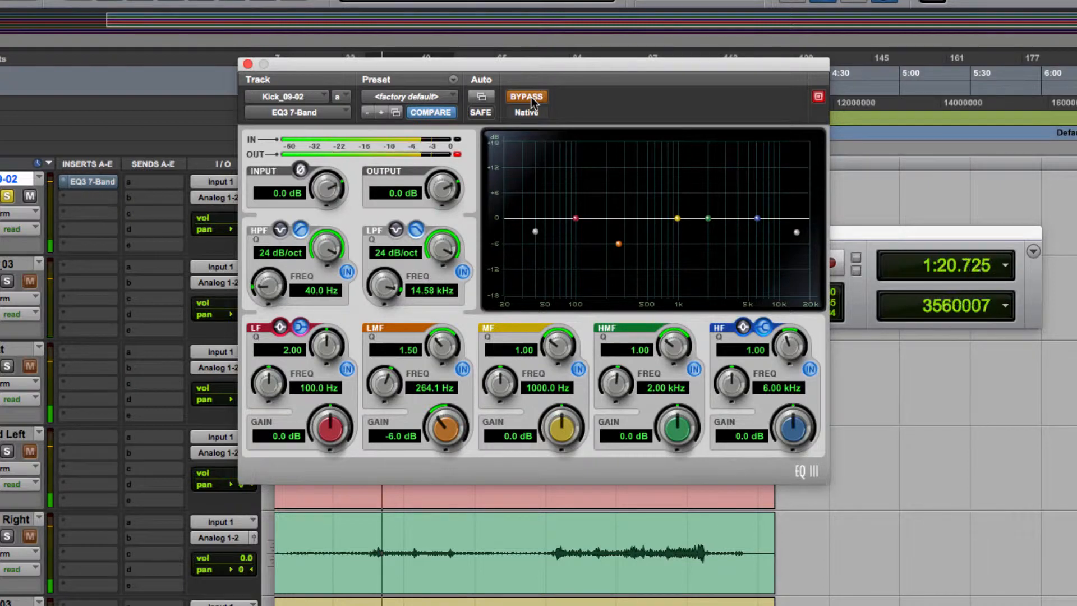
pyautogui.click(529, 97)
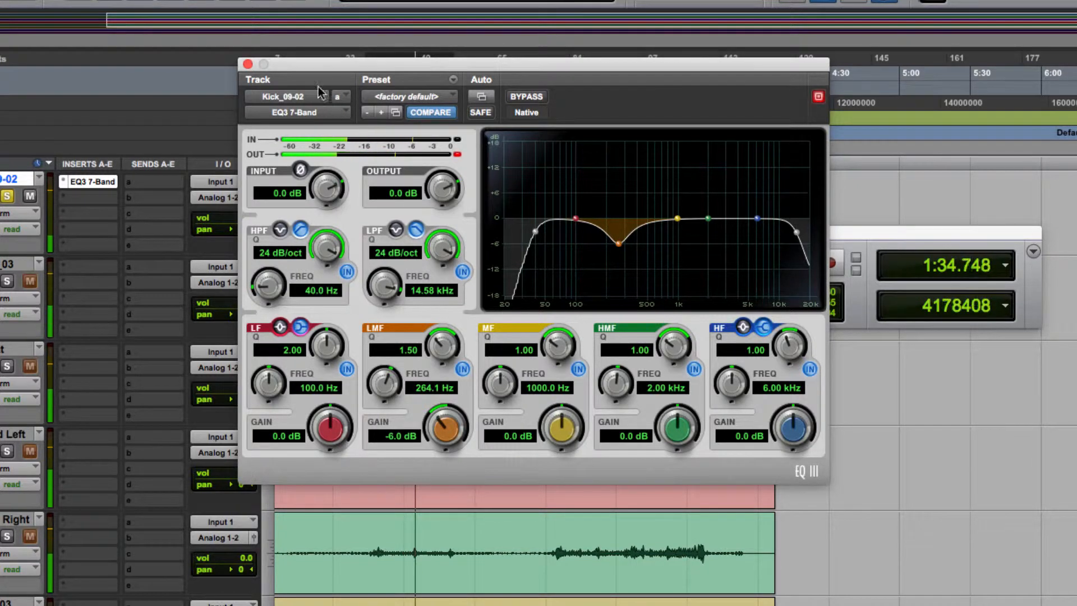
# Close the first equalizer's window, insert a second EQ3 7-Band (mono) in the kick track's third insert slot, and reposition its window
pyautogui.click(248, 63)
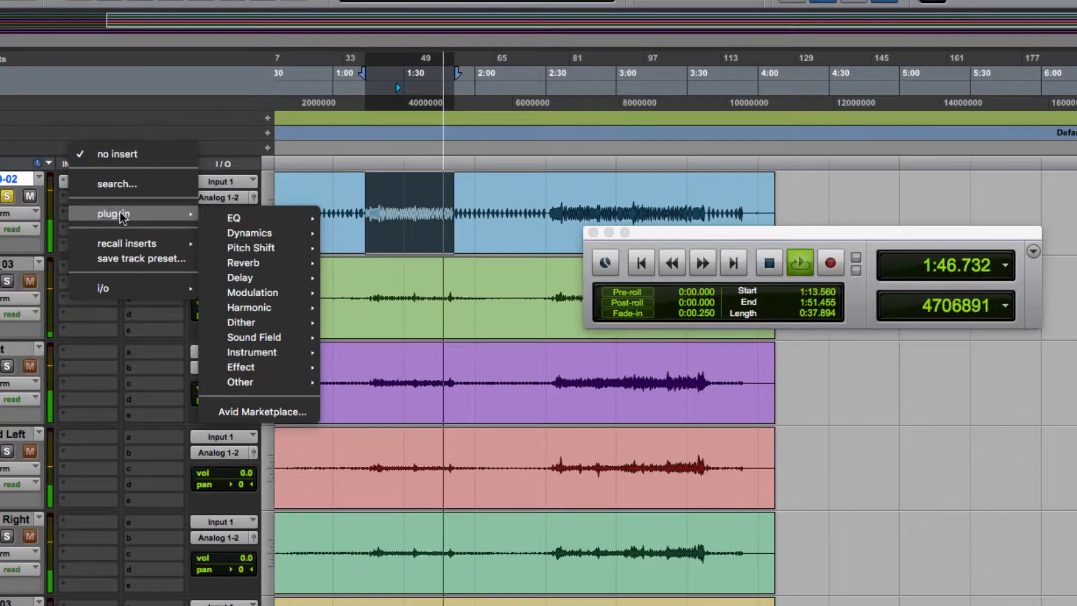
pyautogui.moveTo(230, 219)
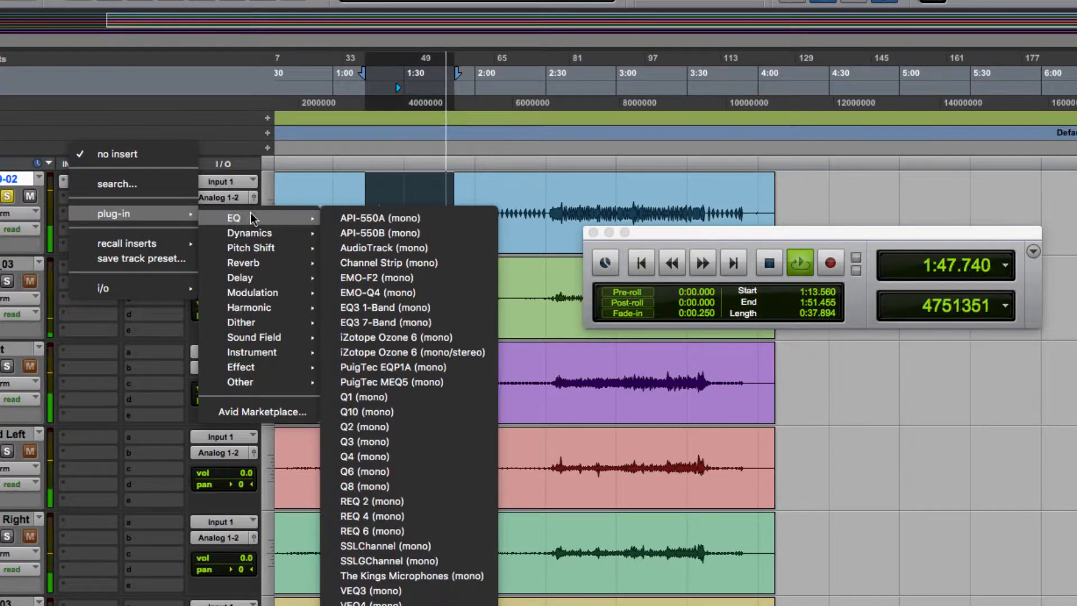
pyautogui.click(402, 325)
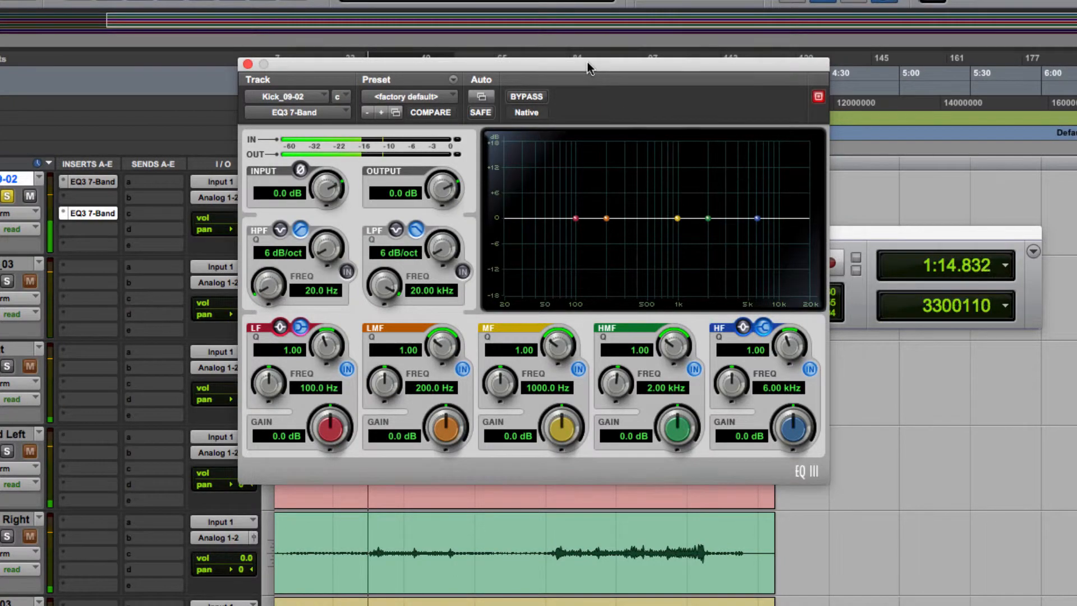
pyautogui.moveTo(591, 74)
pyautogui.mouseDown()
pyautogui.moveTo(544, 72)
pyautogui.moveTo(617, 112)
pyautogui.moveTo(617, 79)
pyautogui.moveTo(598, 77)
pyautogui.moveTo(610, 70)
pyautogui.mouseUp()
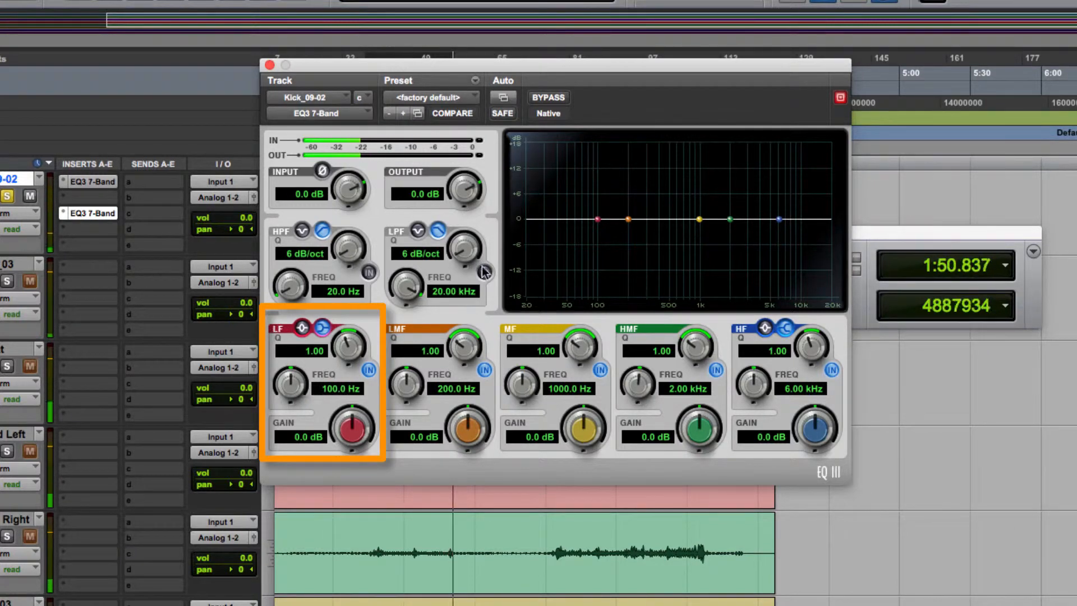
# Try the second equalizer's LF shelf with a 5.2 dB boost, a 4.4 dB cut, and a 4.8 dB boost at 124.2 Hz
pyautogui.moveTo(599, 220); pyautogui.dragTo(604, 200)
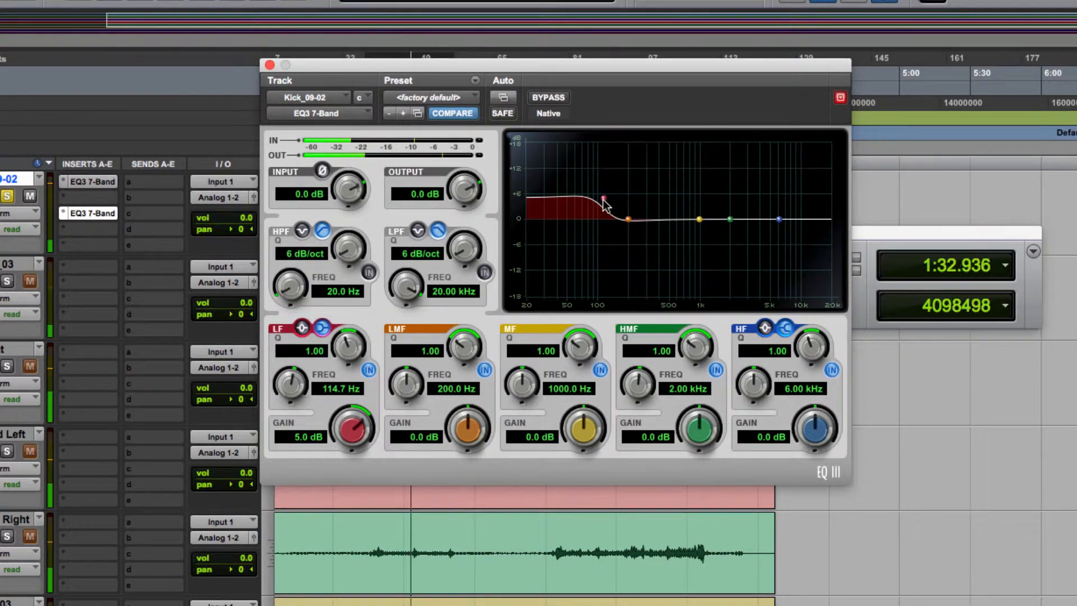
pyautogui.moveTo(603, 200); pyautogui.dragTo(605, 198)
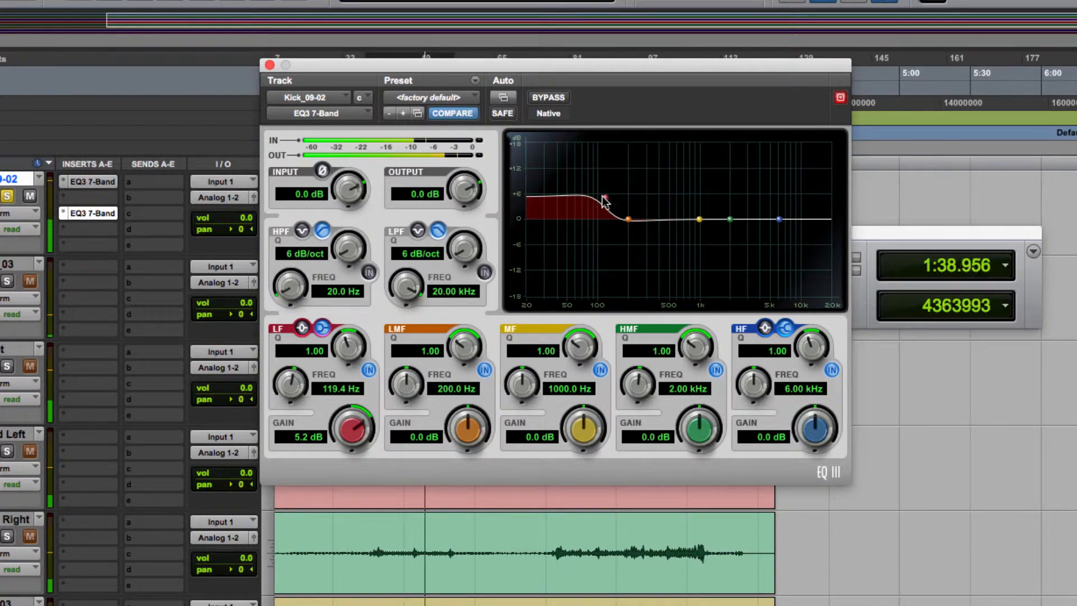
pyautogui.moveTo(604, 199); pyautogui.dragTo(600, 239)
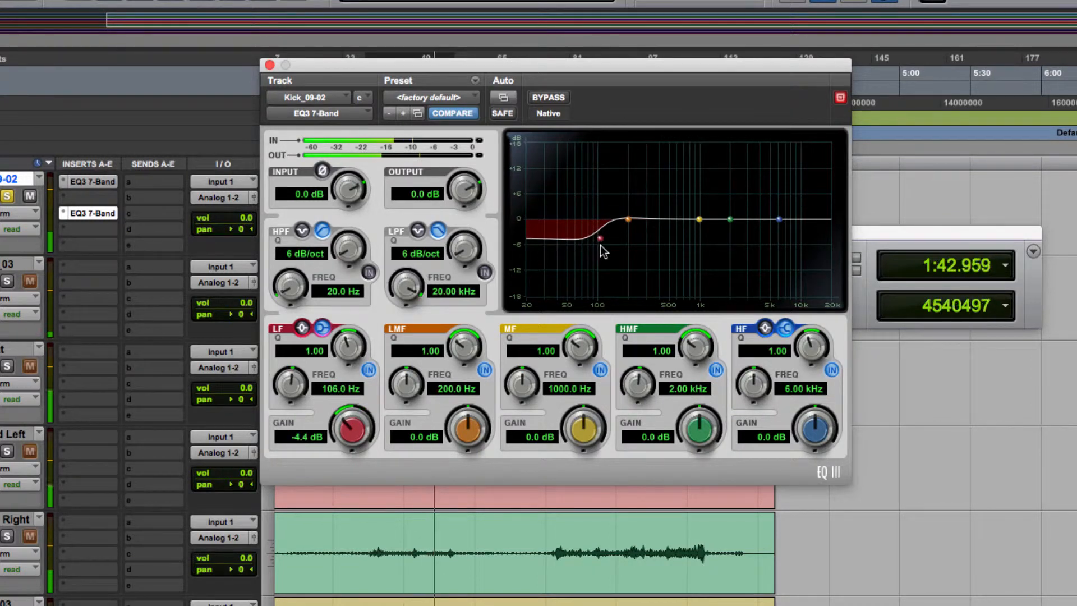
pyautogui.moveTo(601, 239); pyautogui.dragTo(607, 198)
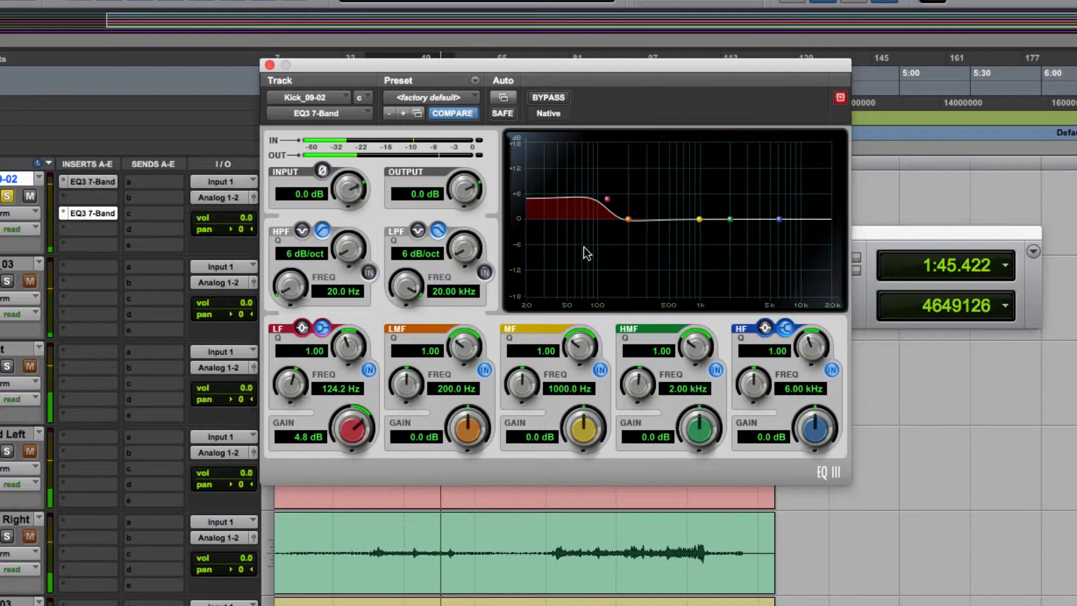
# Switch the second equalizer's LF and HF bands from shelf to peak, and boost the LF peak by 9.6 dB at 110.3 Hz
pyautogui.click(302, 329)
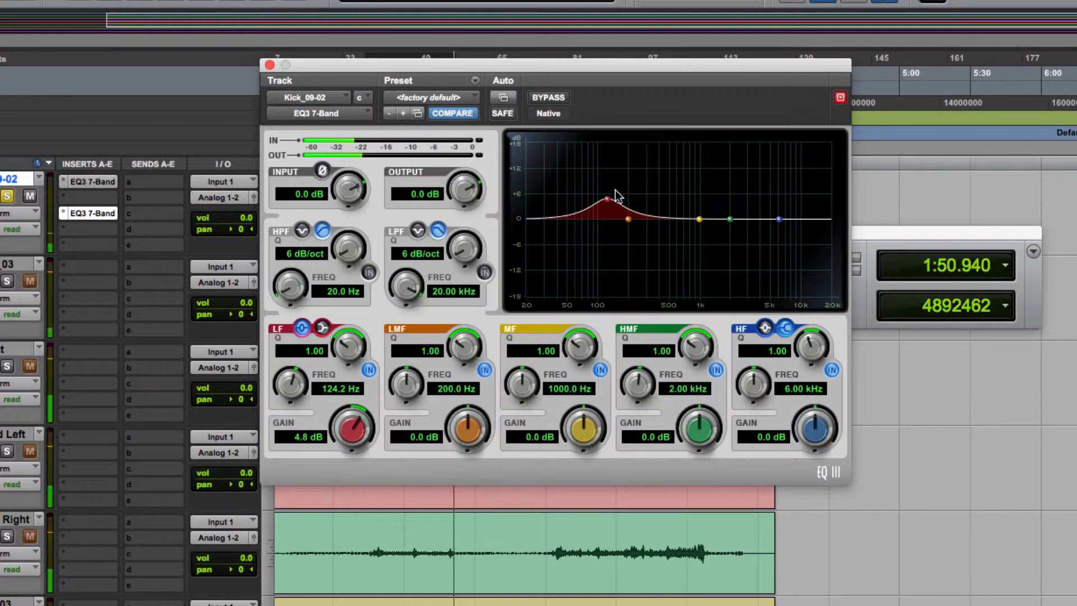
pyautogui.moveTo(615, 191); pyautogui.dragTo(603, 195)
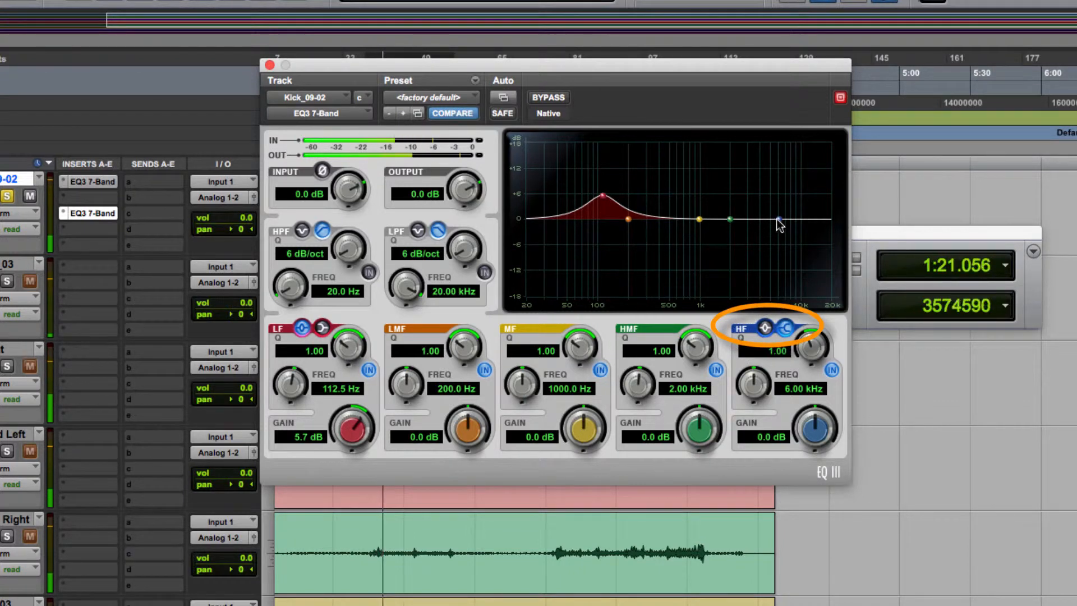
pyautogui.moveTo(778, 221)
pyautogui.mouseDown()
pyautogui.moveTo(778, 206)
pyautogui.moveTo(777, 234)
pyautogui.moveTo(778, 218)
pyautogui.mouseUp()
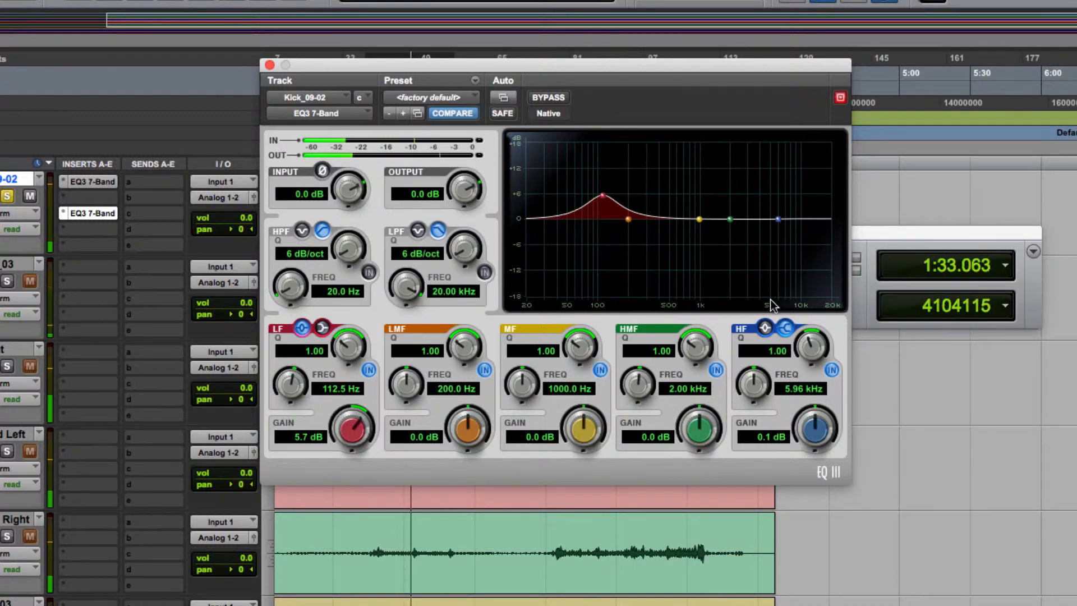
pyautogui.click(766, 328)
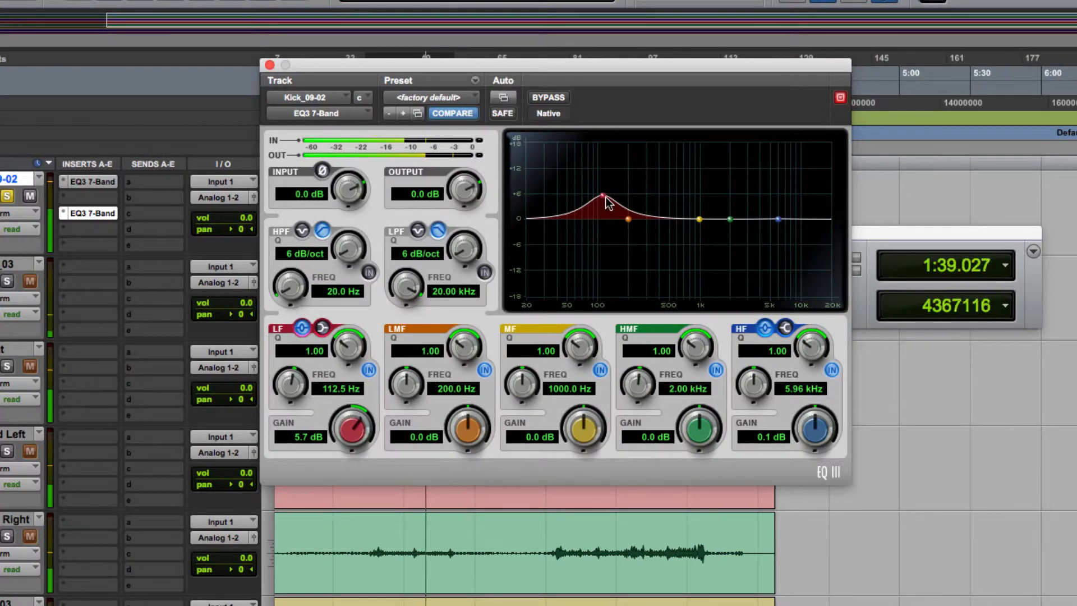
pyautogui.moveTo(604, 197)
pyautogui.mouseDown()
pyautogui.moveTo(599, 216)
pyautogui.moveTo(601, 179)
pyautogui.mouseUp()
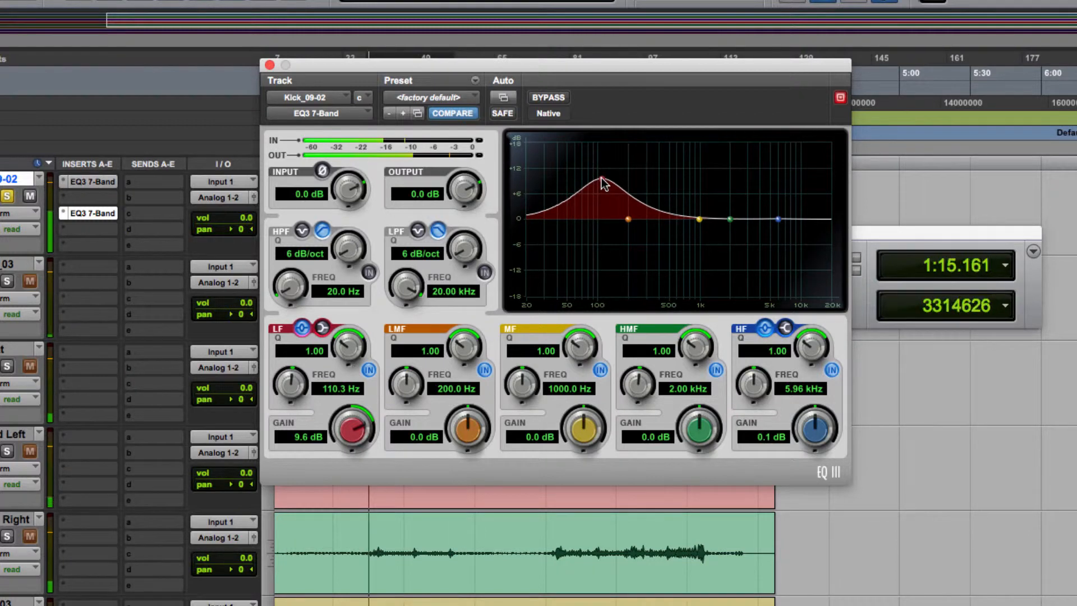
# Sweep the LF peak around 90 Hz, exaggerate its boost to 13.9 dB, and settle its frequency at 101.8 Hz
pyautogui.moveTo(601, 178); pyautogui.dragTo(592, 177)
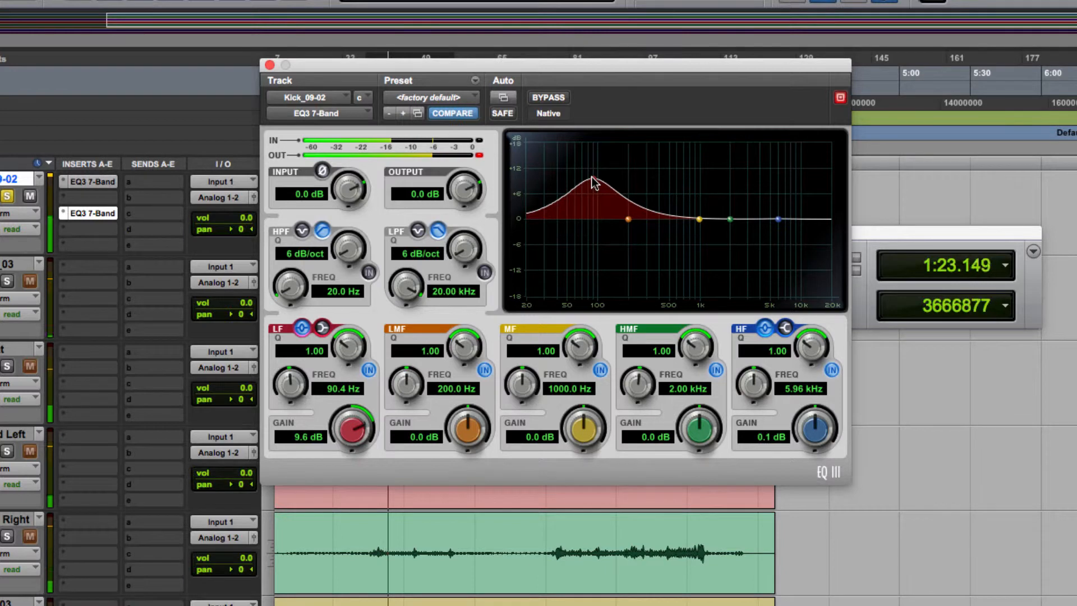
pyautogui.moveTo(592, 177)
pyautogui.mouseDown()
pyautogui.moveTo(581, 177)
pyautogui.moveTo(603, 178)
pyautogui.moveTo(594, 160)
pyautogui.mouseUp()
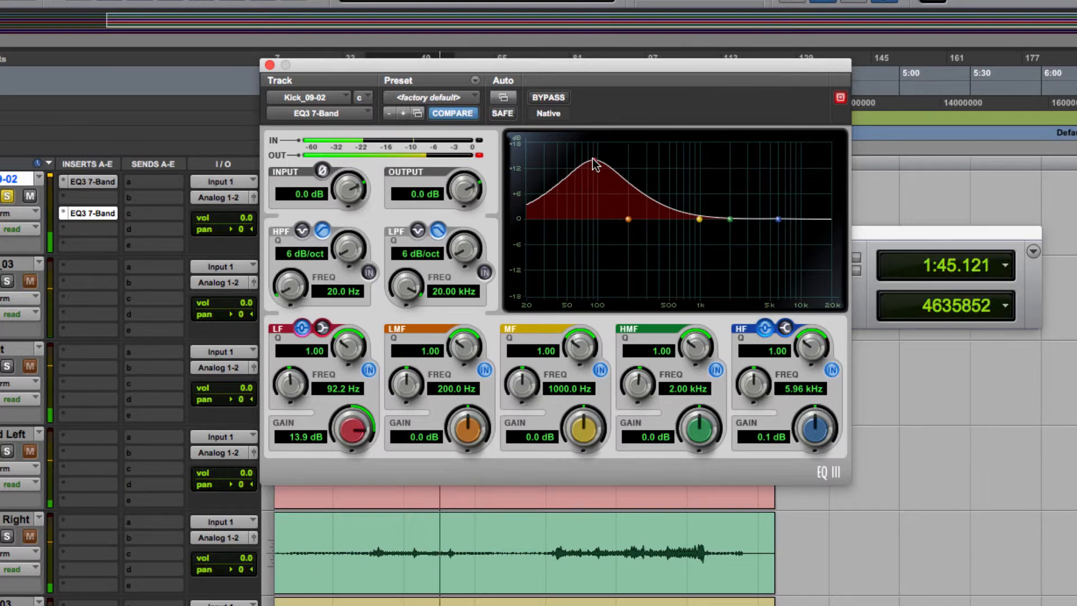
pyautogui.moveTo(593, 159); pyautogui.dragTo(597, 159)
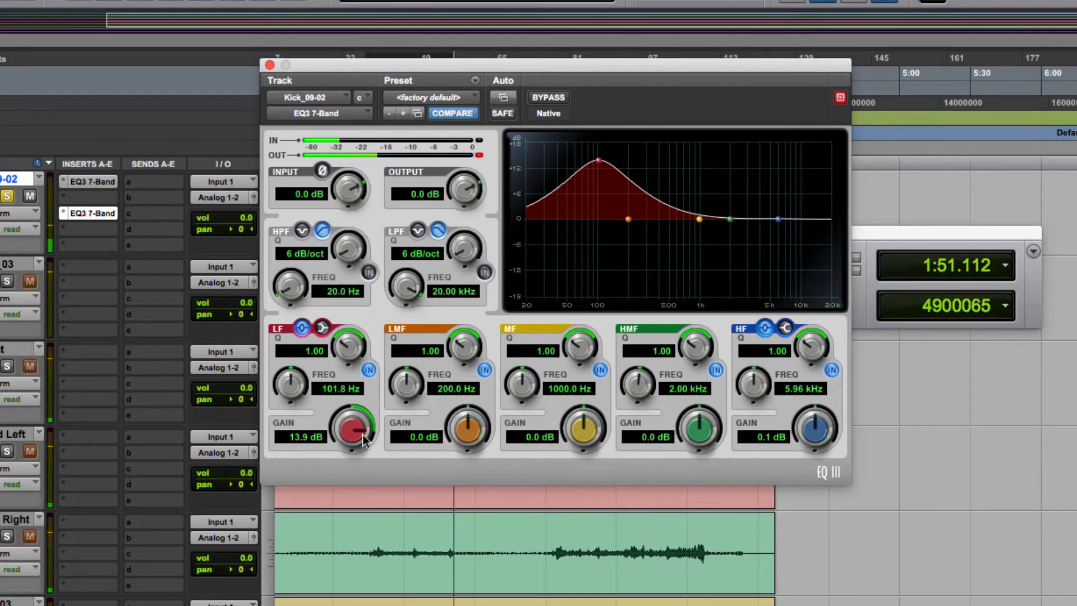
# Reduce the LF peak's gain to 3.5 dB and compare it against the bypassed equalizer, leaving the equalizer active
pyautogui.moveTo(350, 433); pyautogui.dragTo(329, 498)
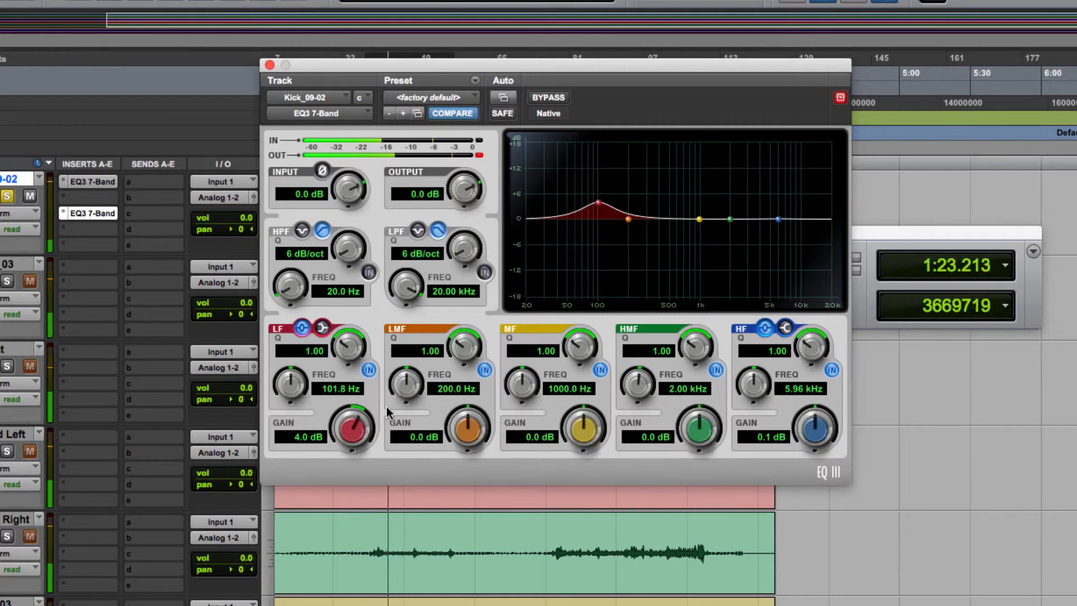
pyautogui.moveTo(355, 432); pyautogui.dragTo(353, 434)
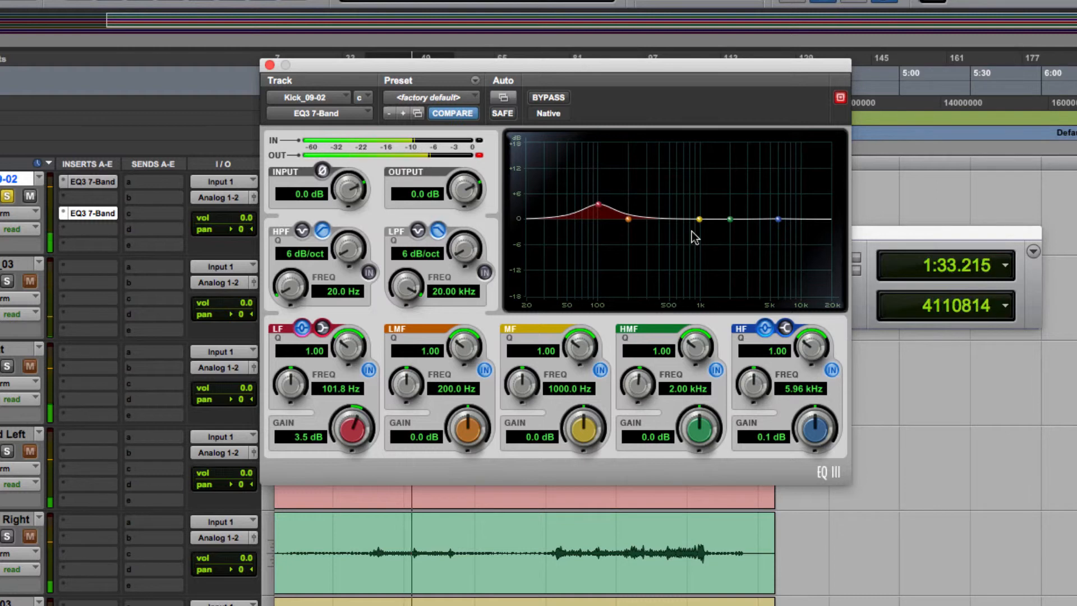
pyautogui.click(548, 94)
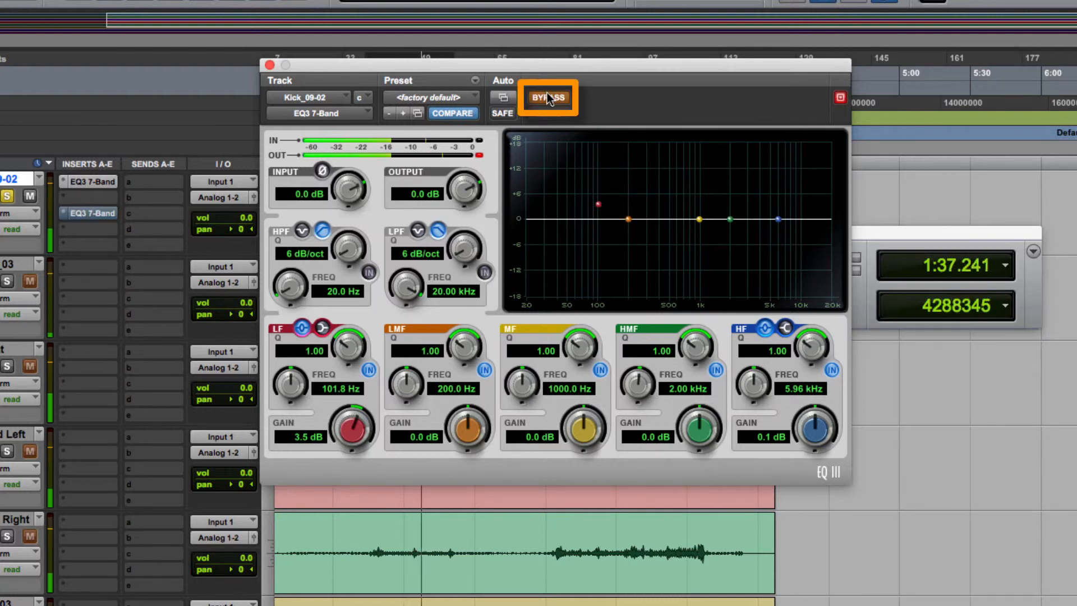
pyautogui.click(547, 96)
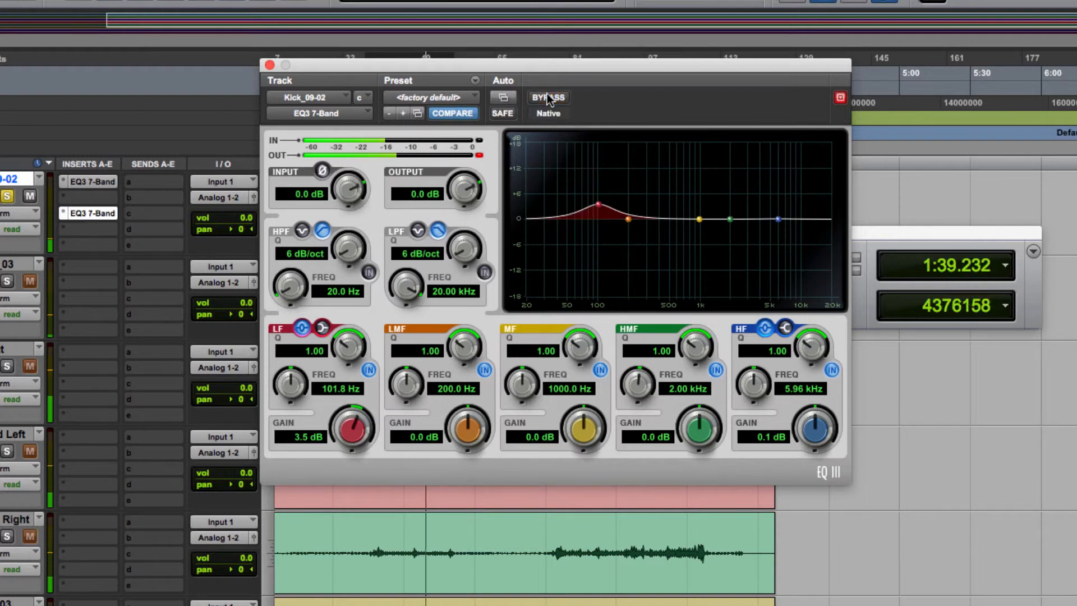